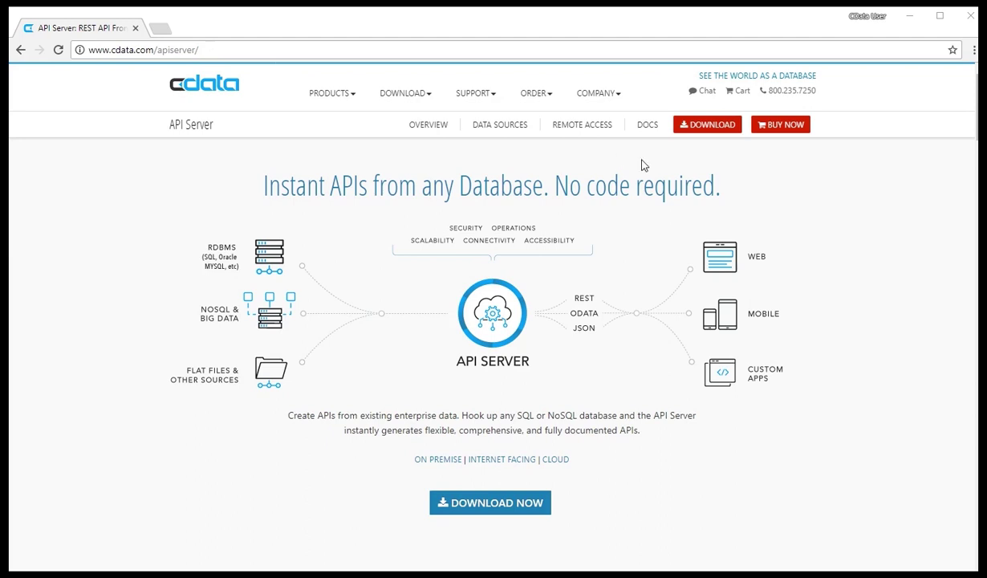
# Show the API Server download options from the CData product page header
pyautogui.click(717, 126)
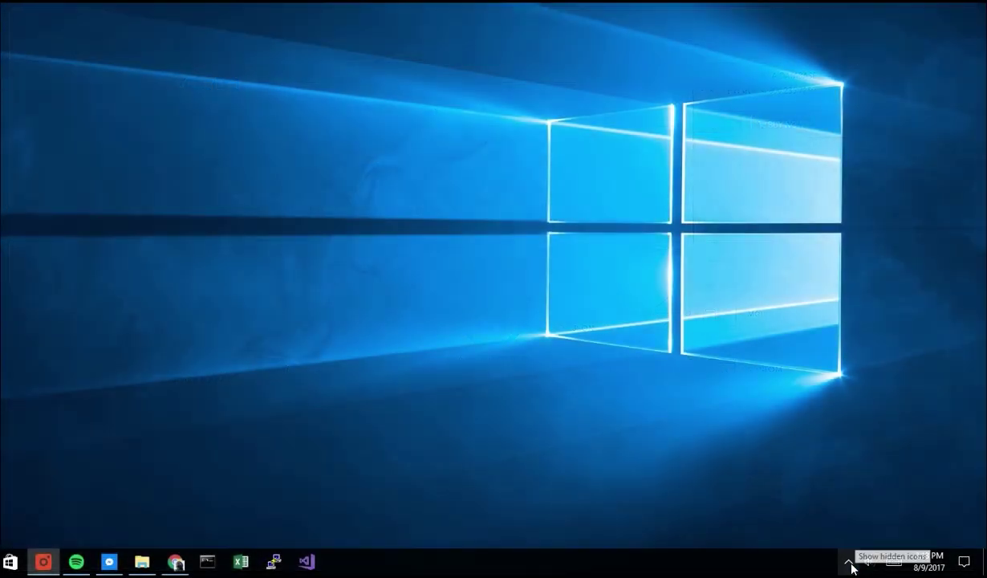
# Open Server Options from the CData API Server tray icon menu
pyautogui.click(851, 563)
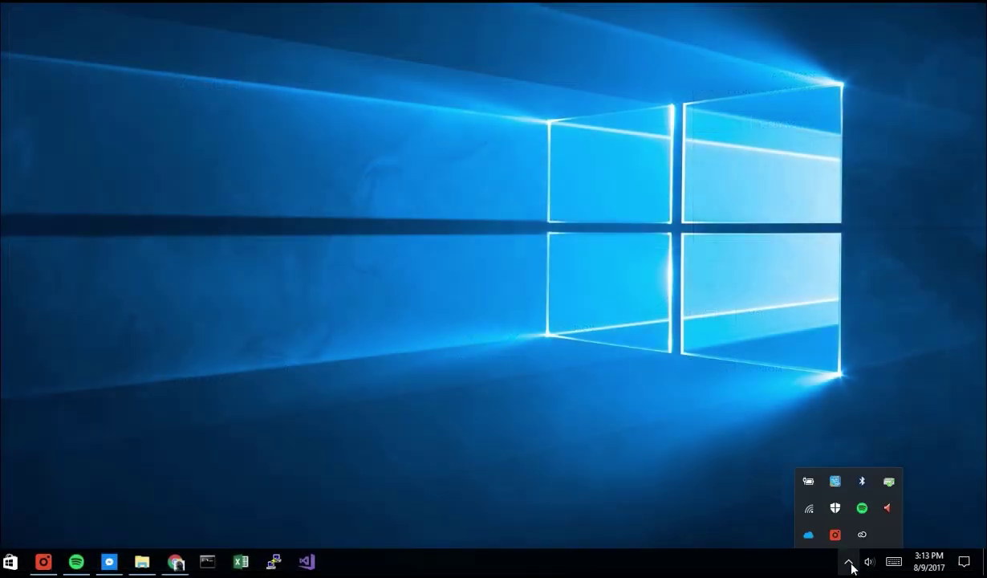
pyautogui.rightClick(810, 538)
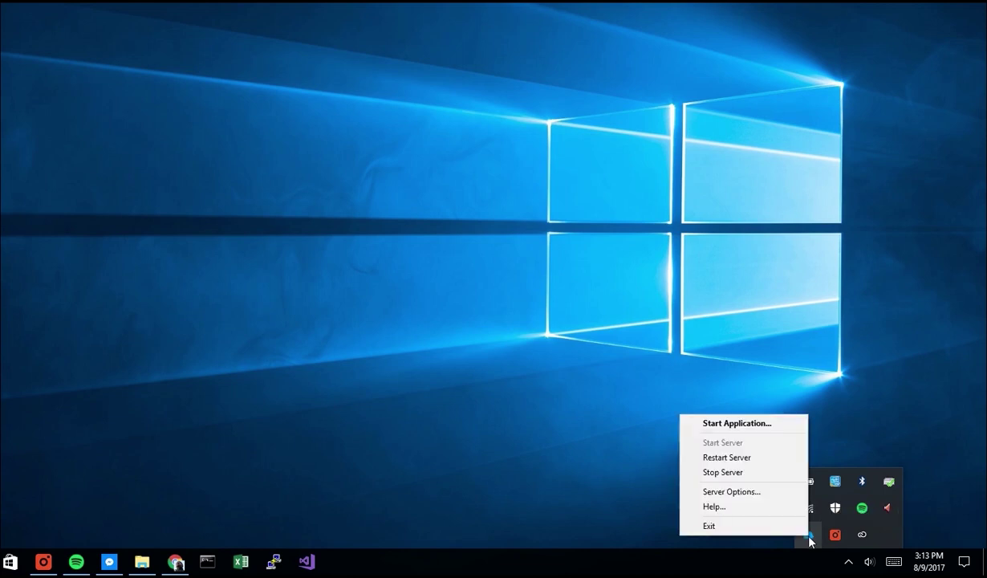
pyautogui.click(755, 493)
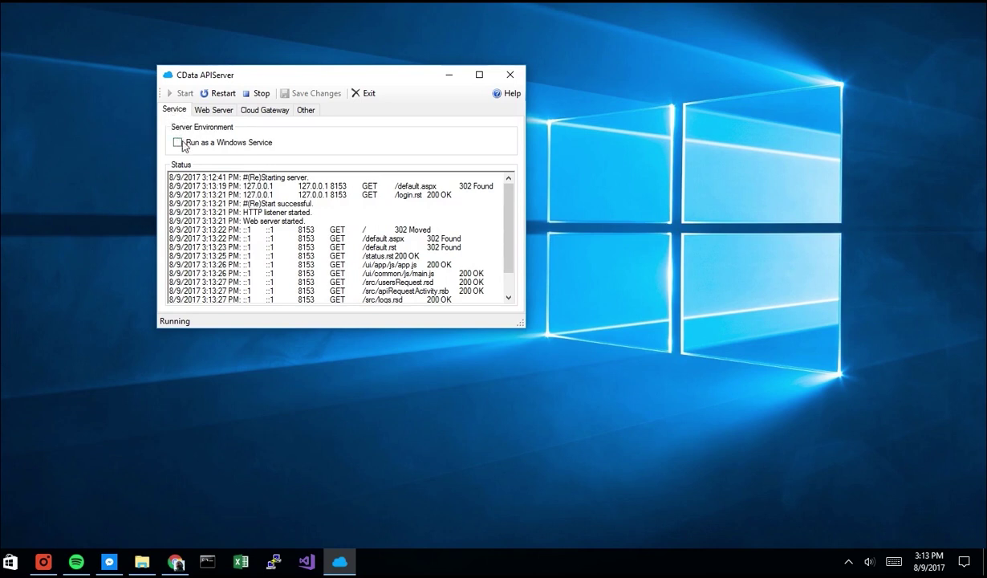
# Leave Run as a Windows Service off and view the Web Server connection settings
pyautogui.click(178, 143)
pyautogui.click(178, 144)
pyautogui.moveTo(506, 215); pyautogui.dragTo(508, 190)
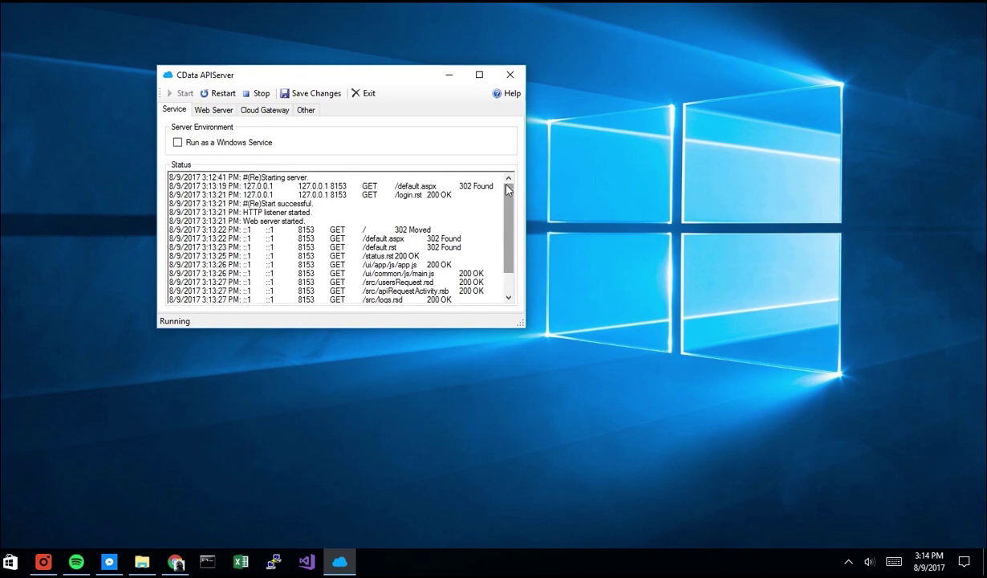
pyautogui.click(219, 111)
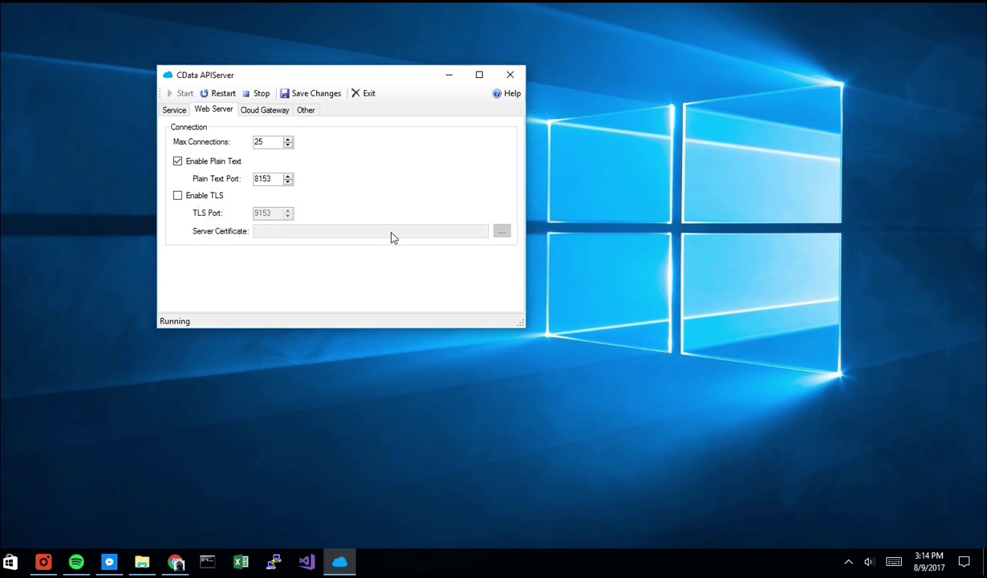
# Try TLS and its certificate picker, leave TLS disabled, then view the Cloud Gateway settings
pyautogui.click(179, 200)
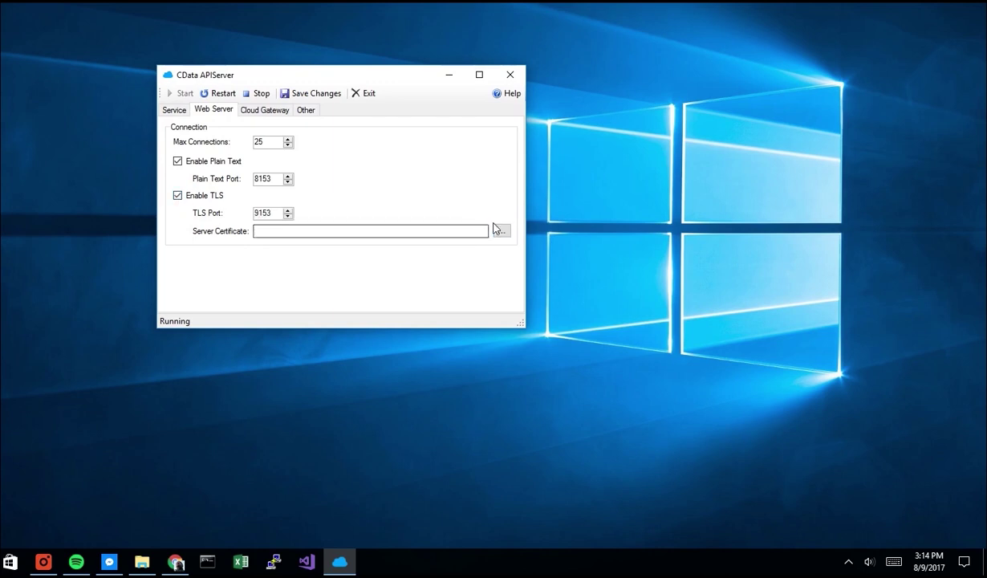
pyautogui.click(502, 232)
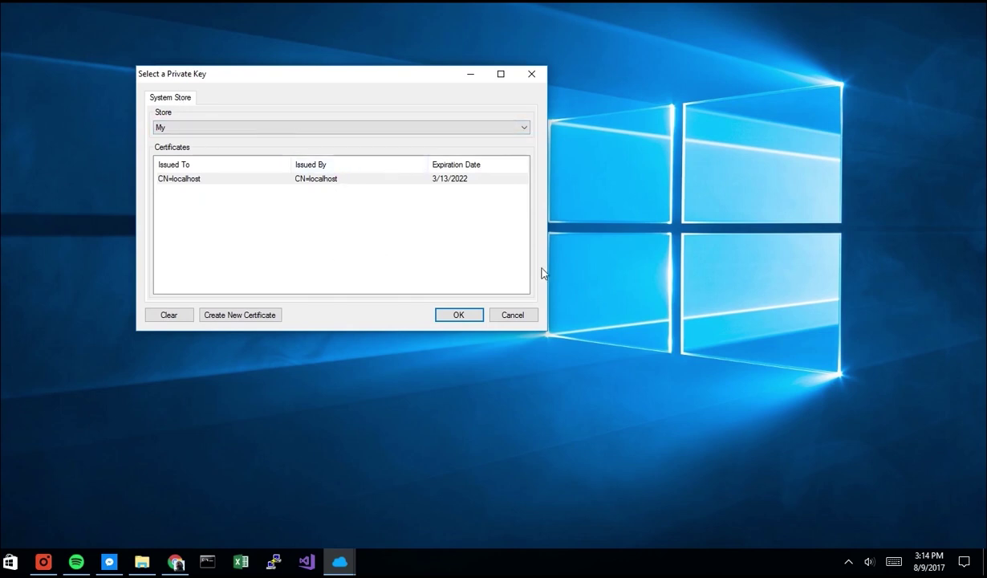
pyautogui.click(514, 314)
pyautogui.click(179, 196)
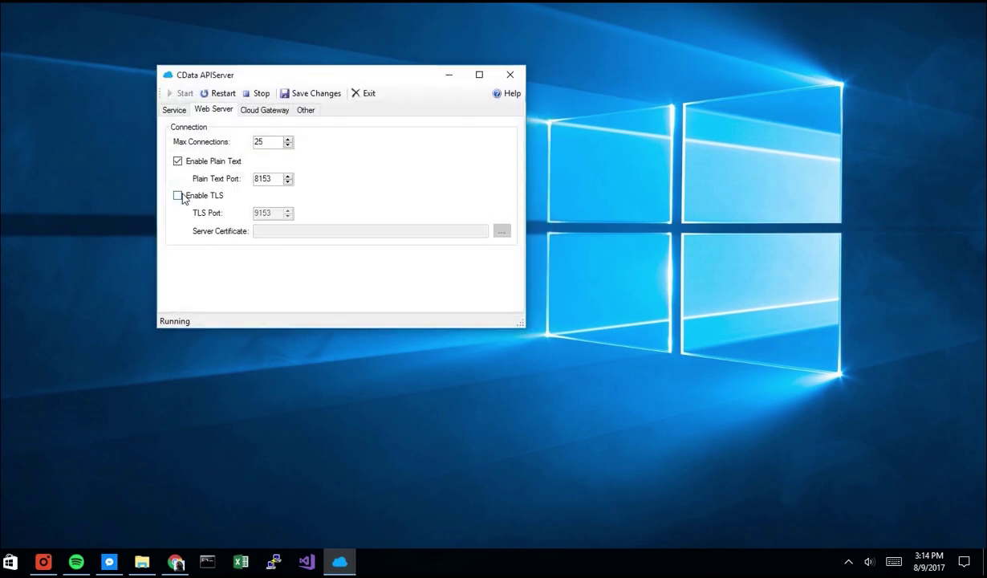
pyautogui.click(266, 109)
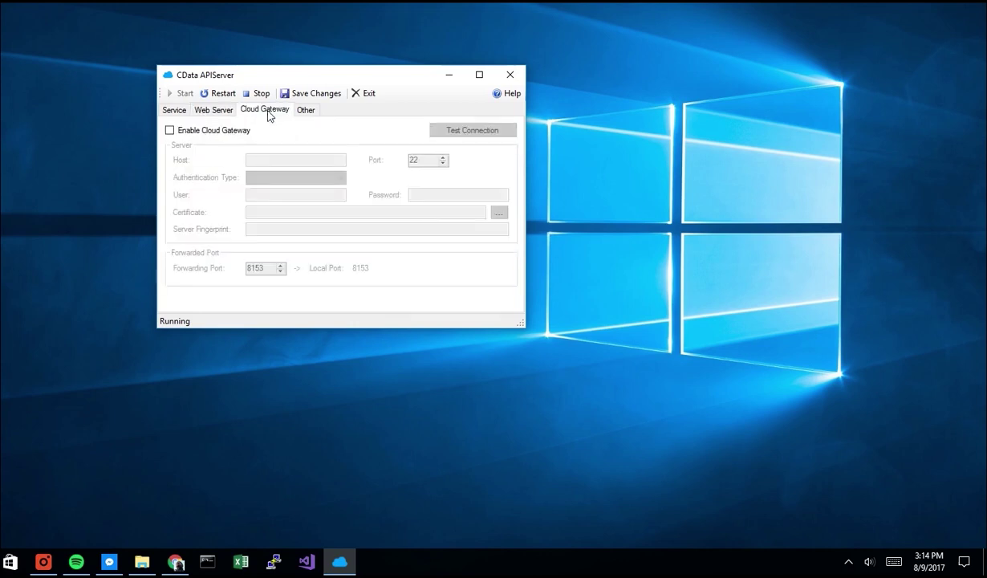
# Enable the cloud gateway with host my.ssh.server, user ssh_user and the gateway password
pyautogui.click(170, 132)
pyautogui.click(281, 161)
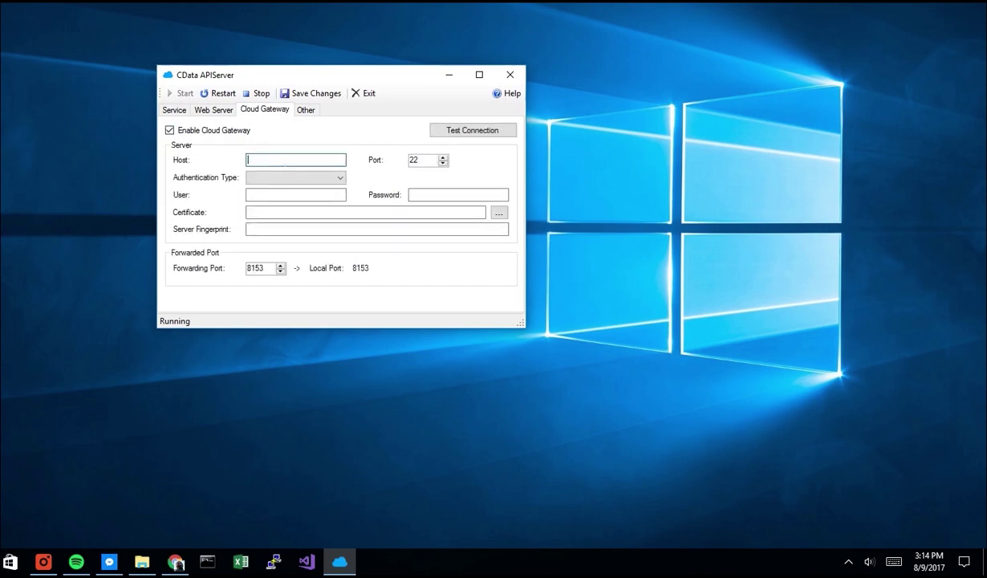
pyautogui.write('my.ssh.server')
pyautogui.press('Tab')
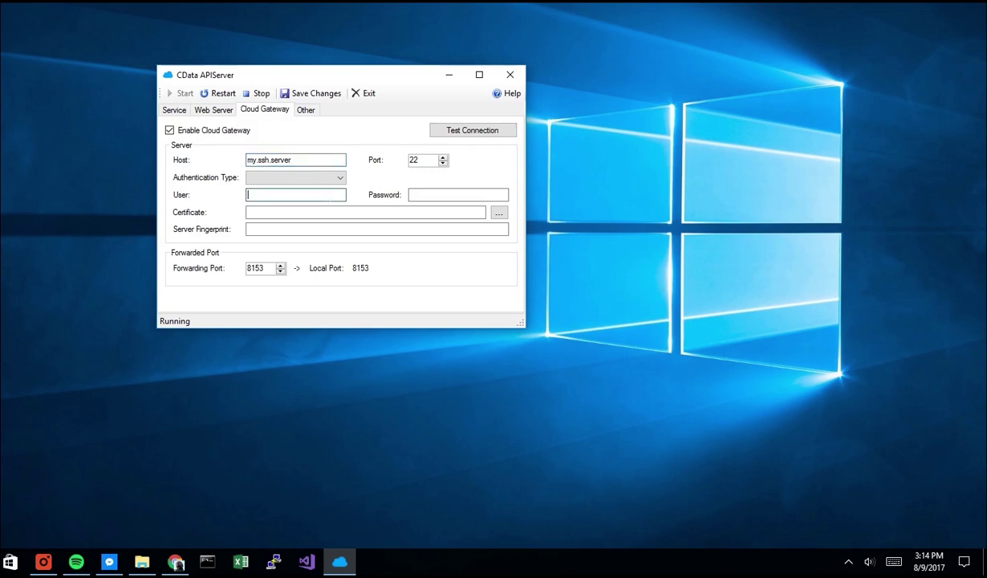
pyautogui.write('ssh_user')
pyautogui.press('Tab')
pyautogui.write('passw******')
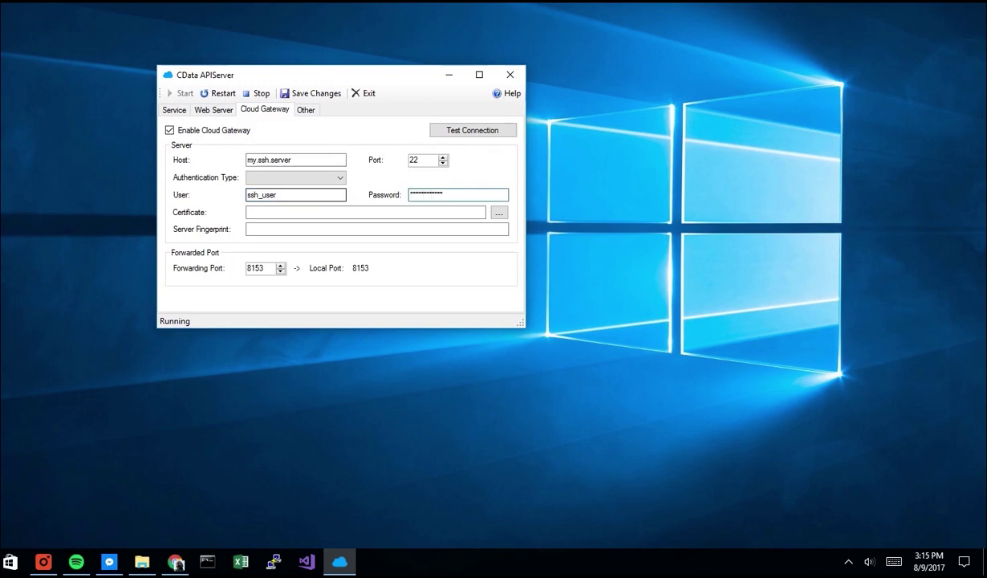
# Cancel the gateway certificate choice, disable the cloud gateway, and show the Log Mode options
pyautogui.click(498, 214)
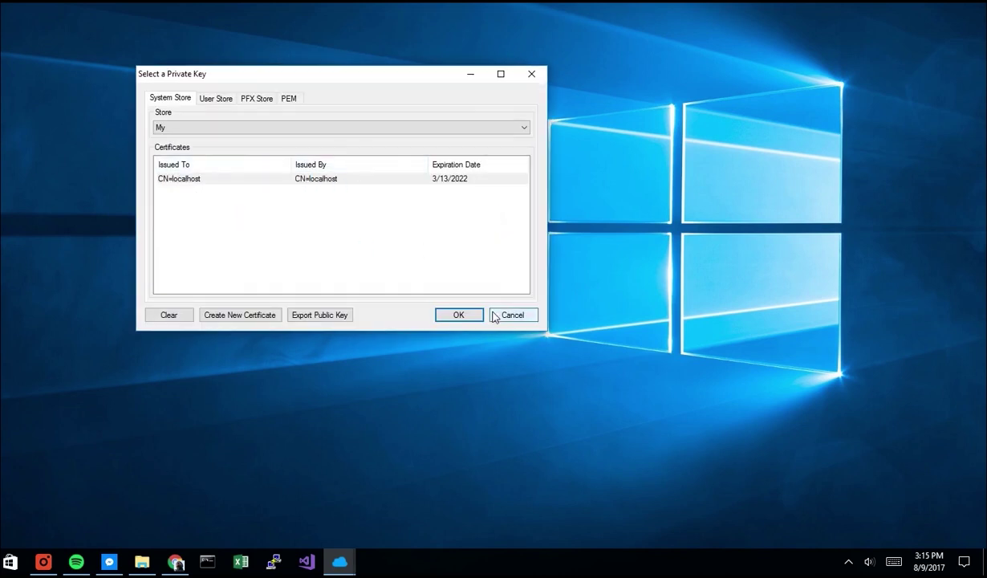
pyautogui.click(512, 315)
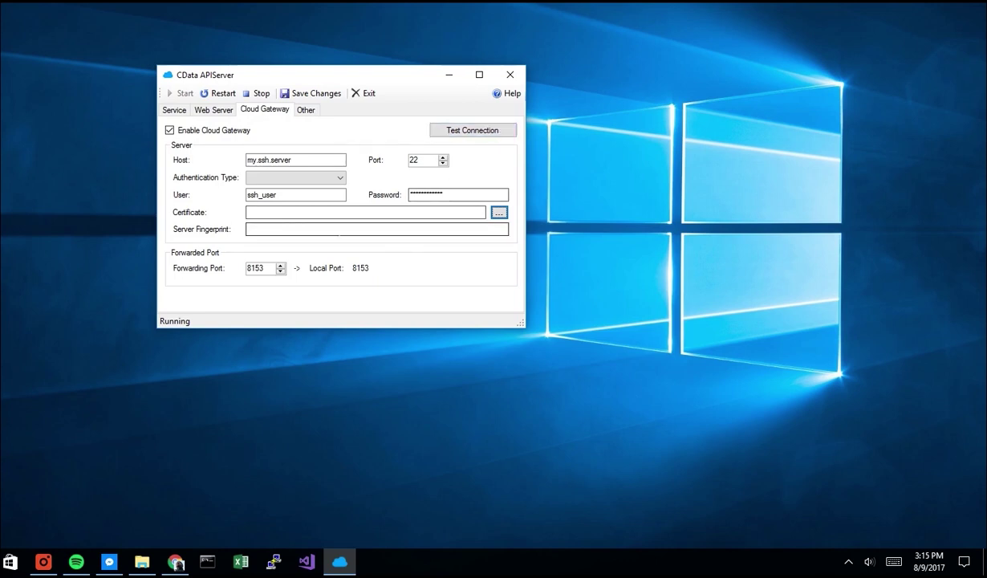
pyautogui.click(202, 134)
pyautogui.click(203, 134)
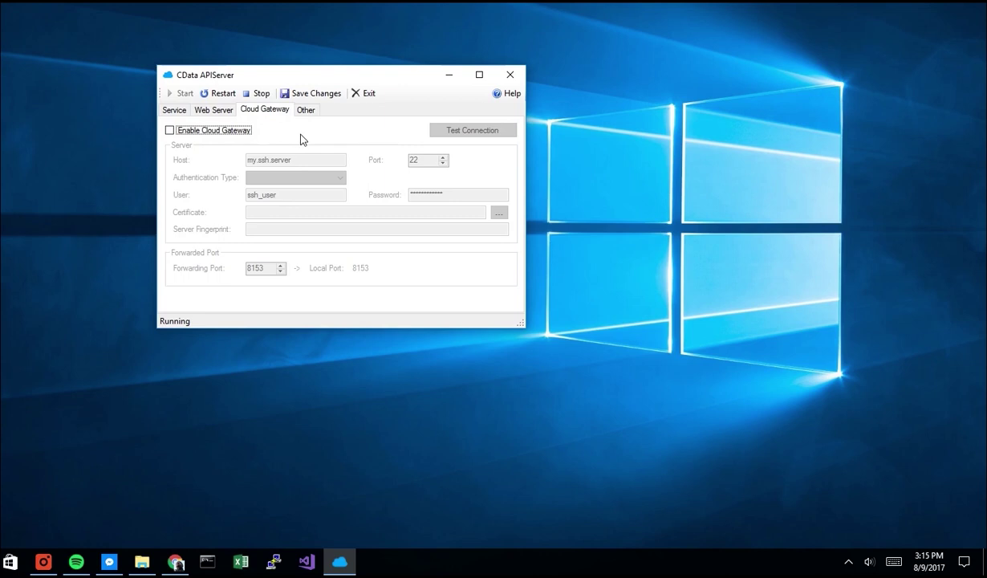
pyautogui.click(311, 117)
pyautogui.click(282, 146)
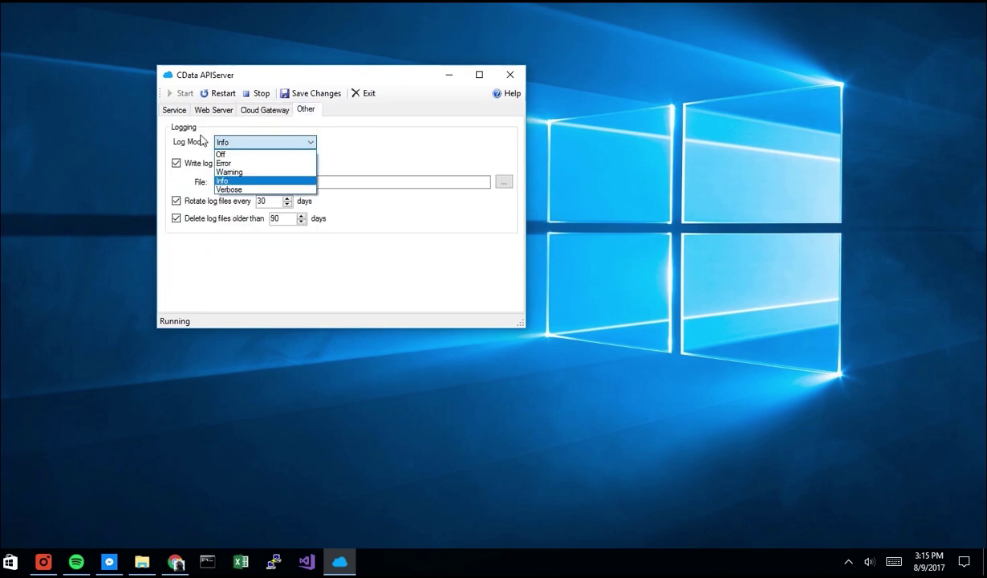
# Keep Log Mode at Info and close the server options window without exiting the server
pyautogui.click(255, 180)
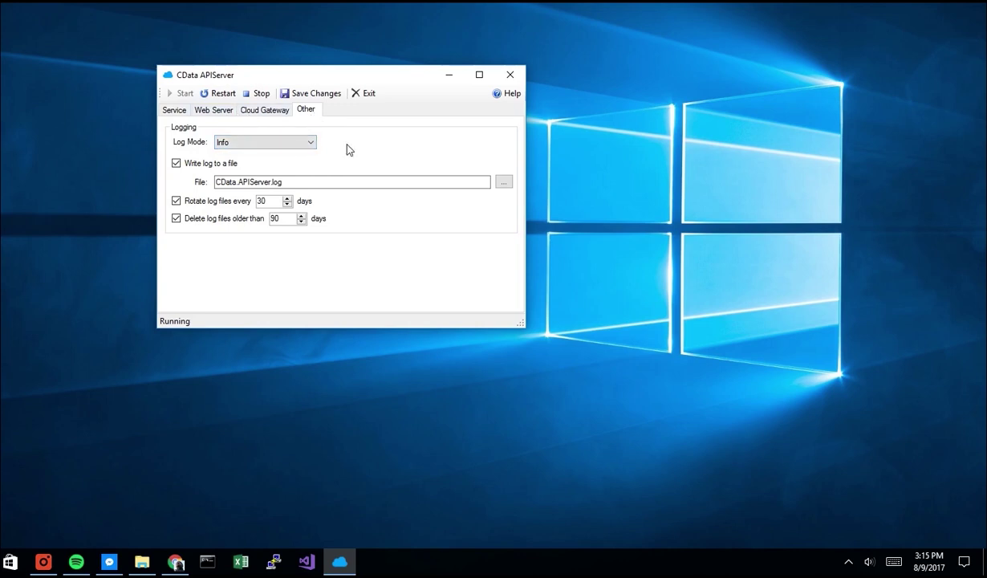
pyautogui.click(369, 95)
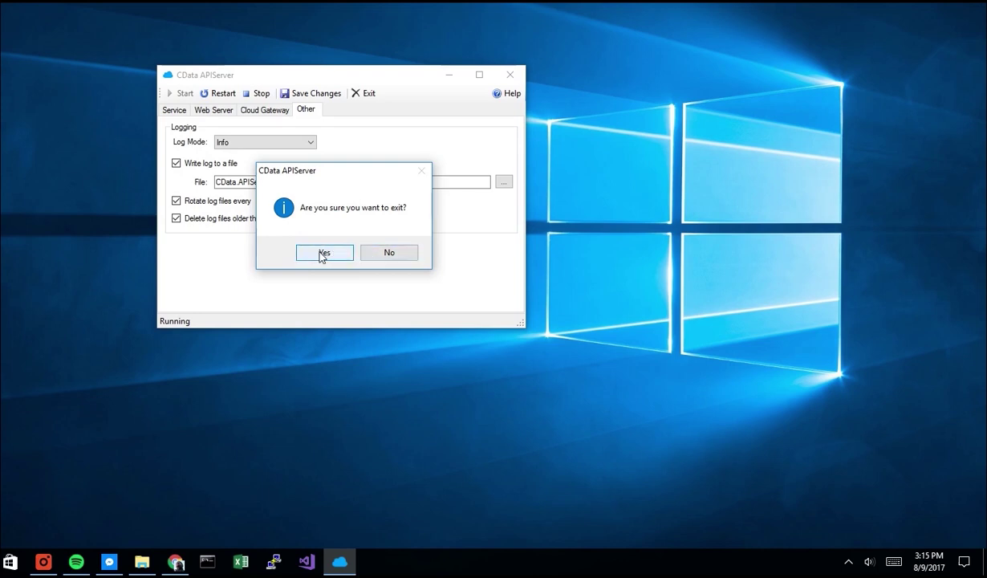
pyautogui.click(383, 255)
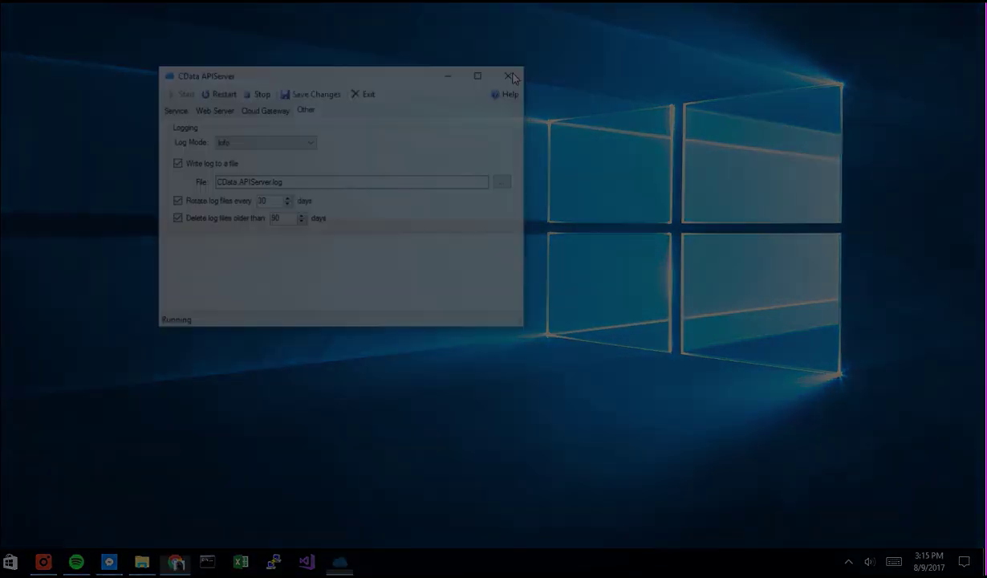
pyautogui.click(510, 76)
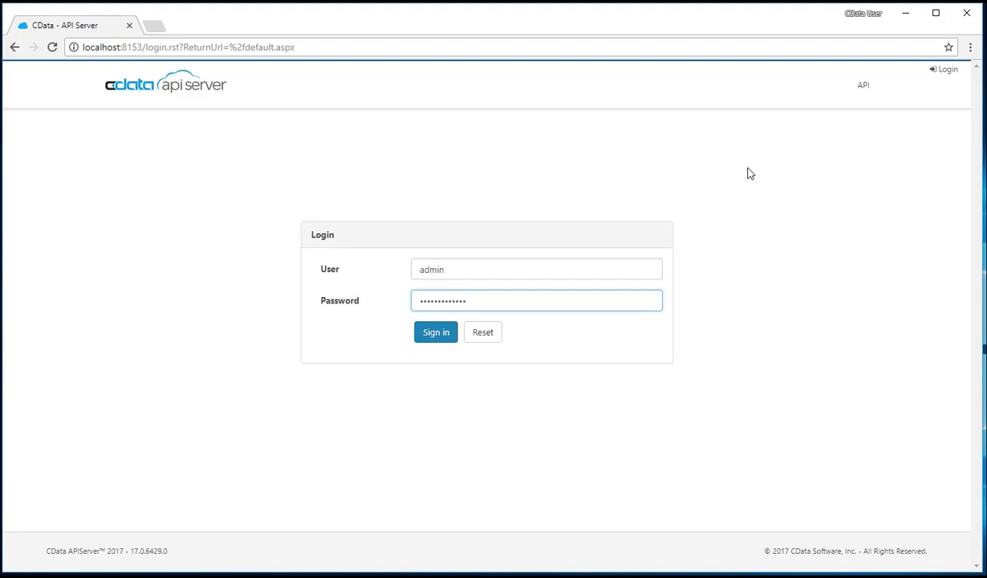
# Sign in to the admin console and browse the Settings, Publish, API, Help and About pages
pyautogui.click(448, 338)
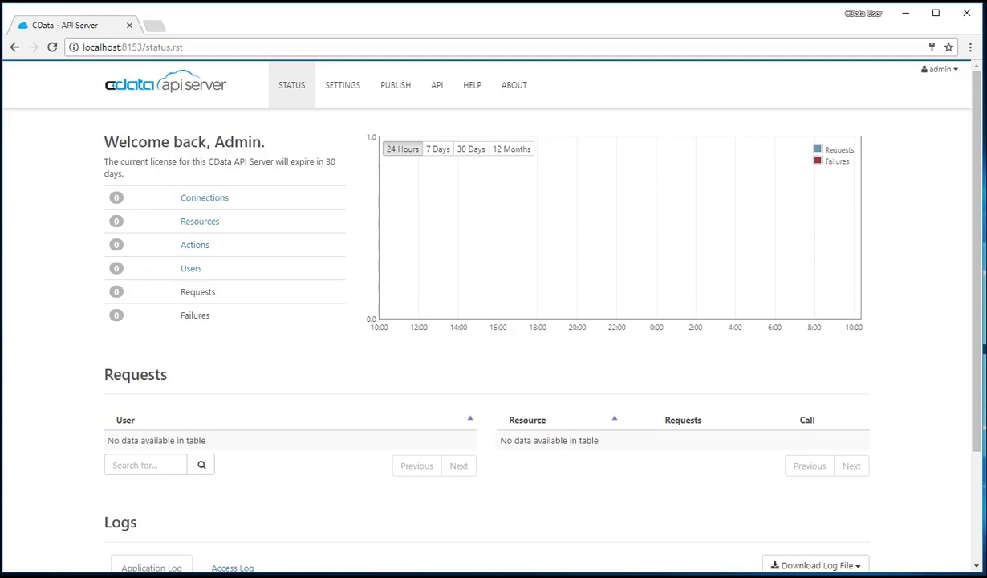
pyautogui.click(343, 94)
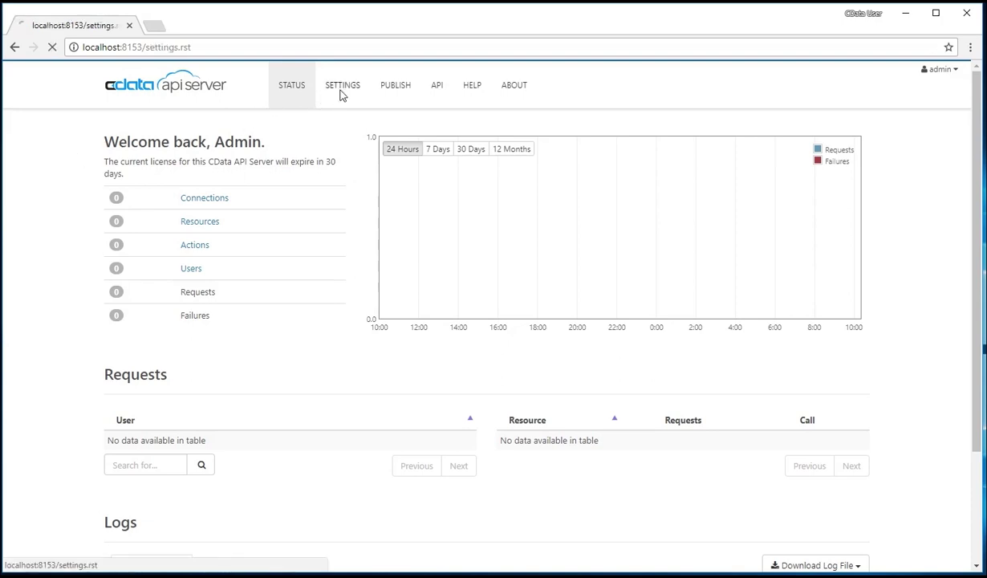
pyautogui.click(408, 94)
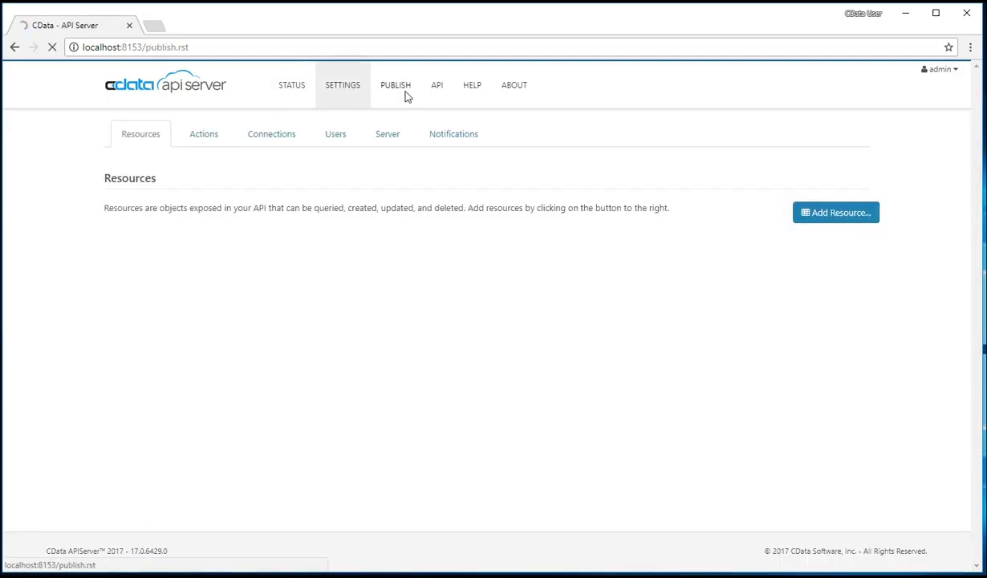
pyautogui.click(451, 100)
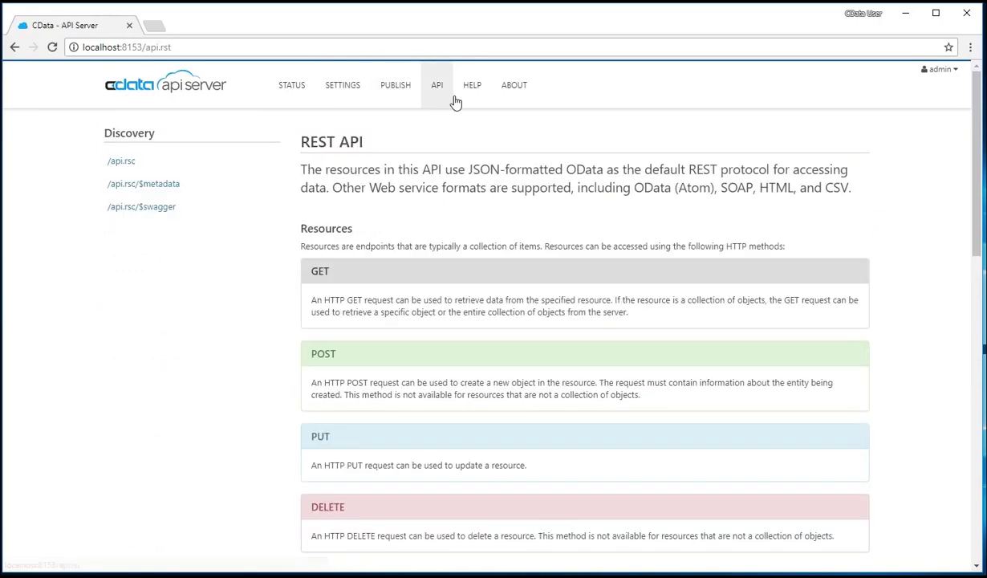
pyautogui.click(485, 100)
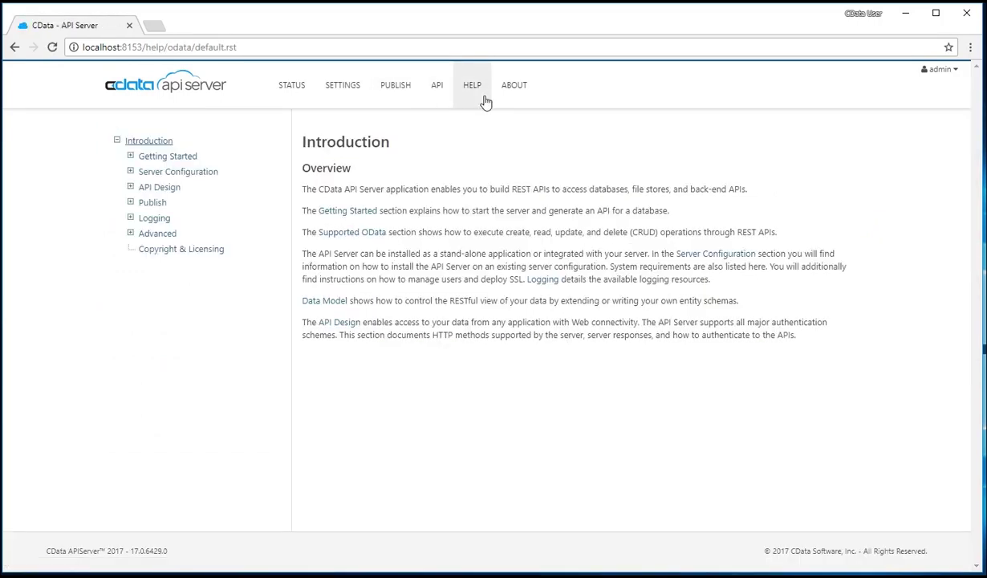
pyautogui.click(509, 98)
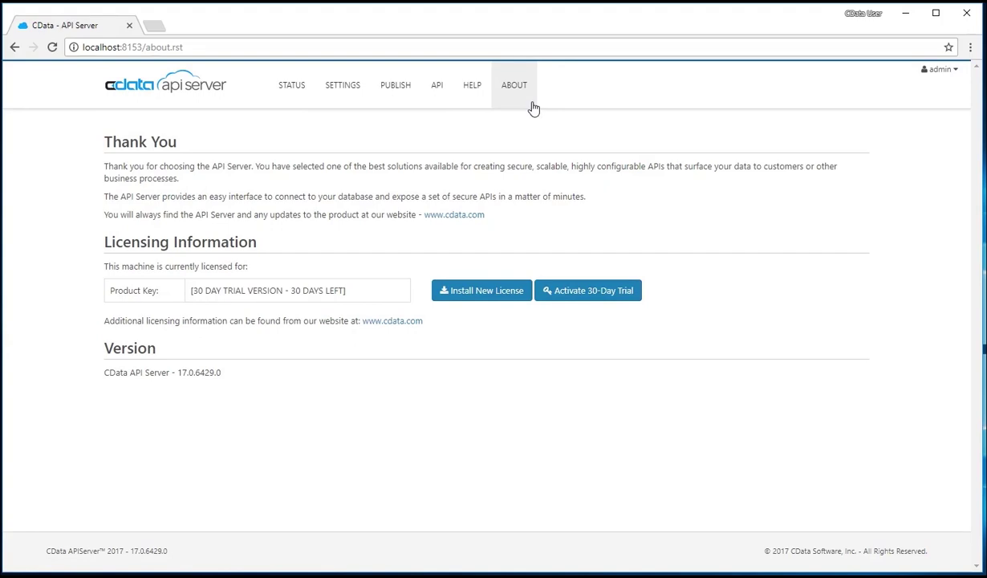
# Review the Status dashboard, then go to the empty Settings Resources section
pyautogui.click(294, 90)
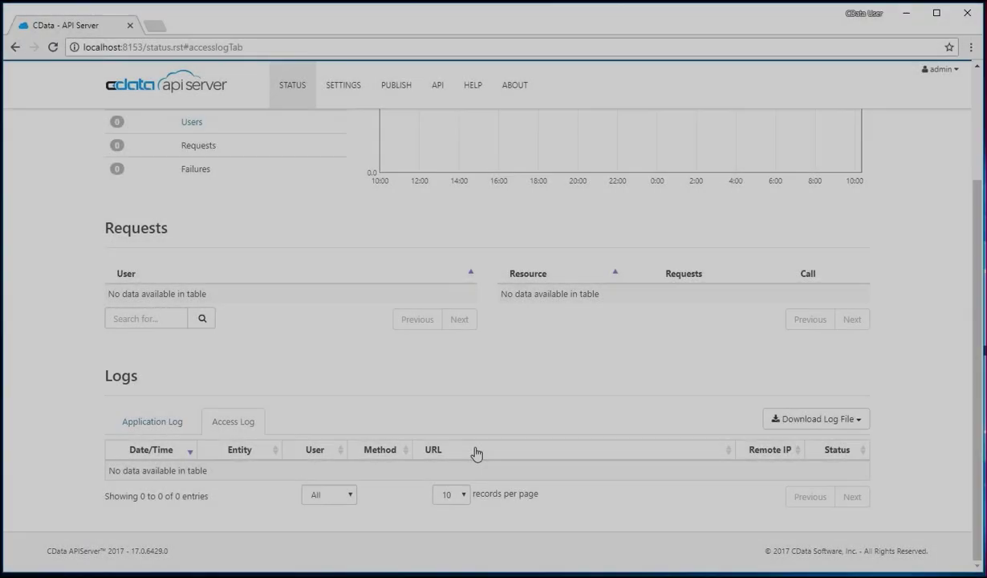
pyautogui.scroll(1, 344, 393)
pyautogui.scroll(3, 343, 394)
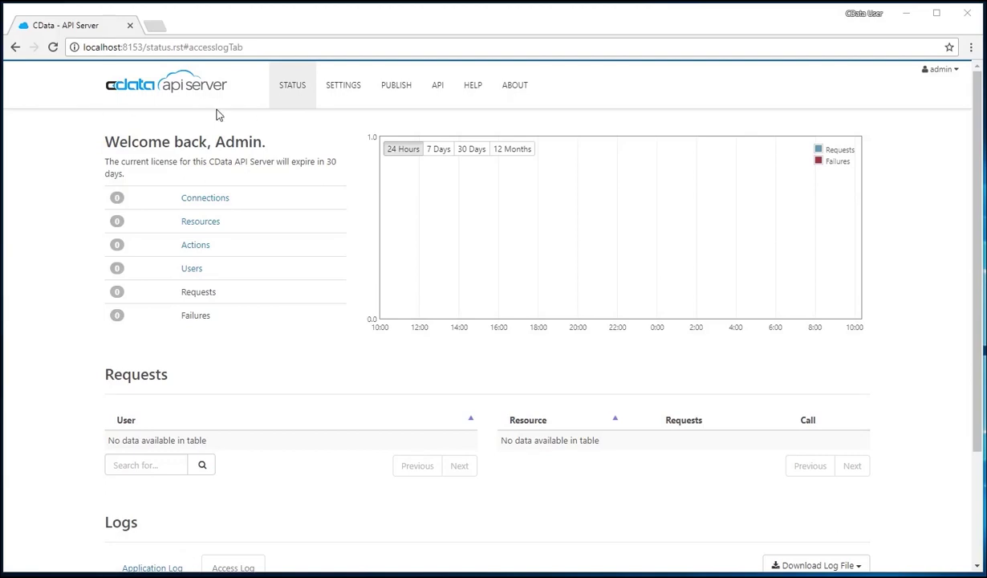
pyautogui.click(358, 91)
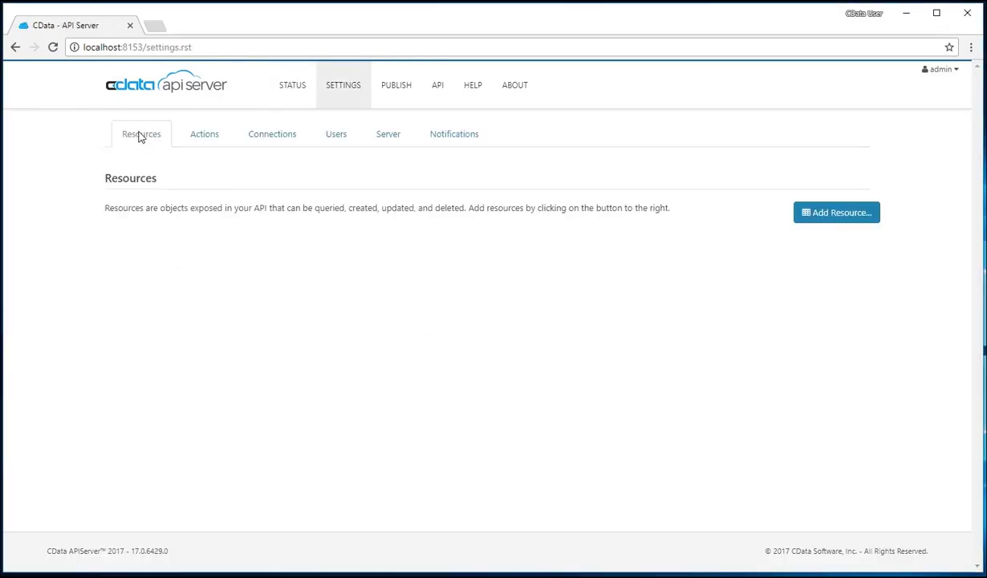
# Save a new user 'admin' with GET, POST, PUT/MERGE/PATCH and DELETE privileges
pyautogui.click(351, 139)
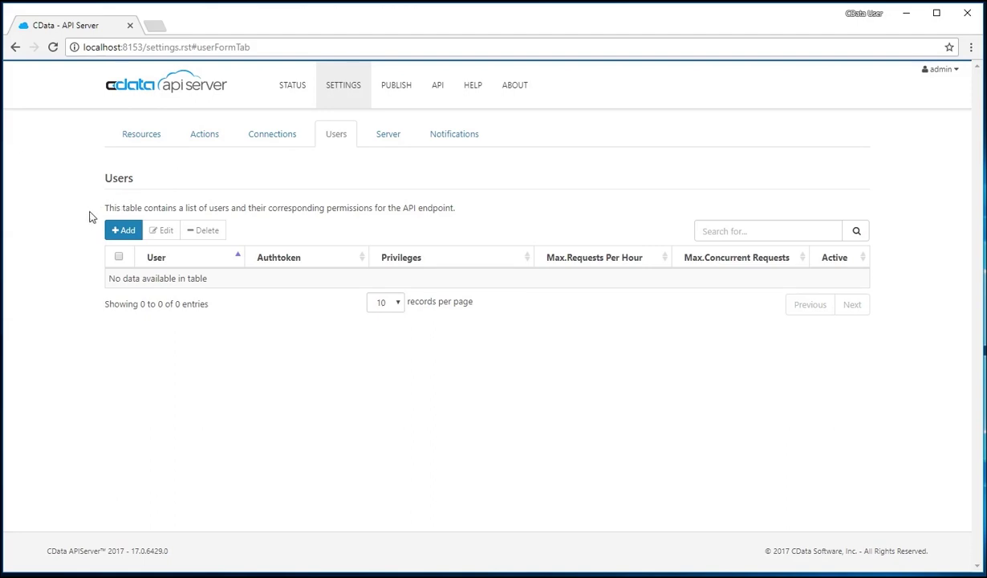
pyautogui.click(126, 230)
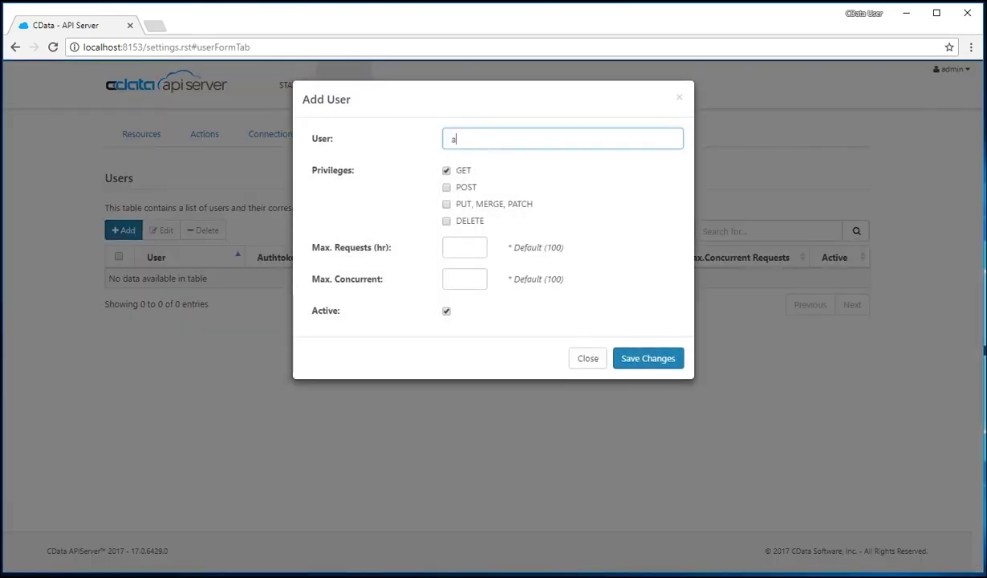
pyautogui.write('admin')
pyautogui.click(447, 189)
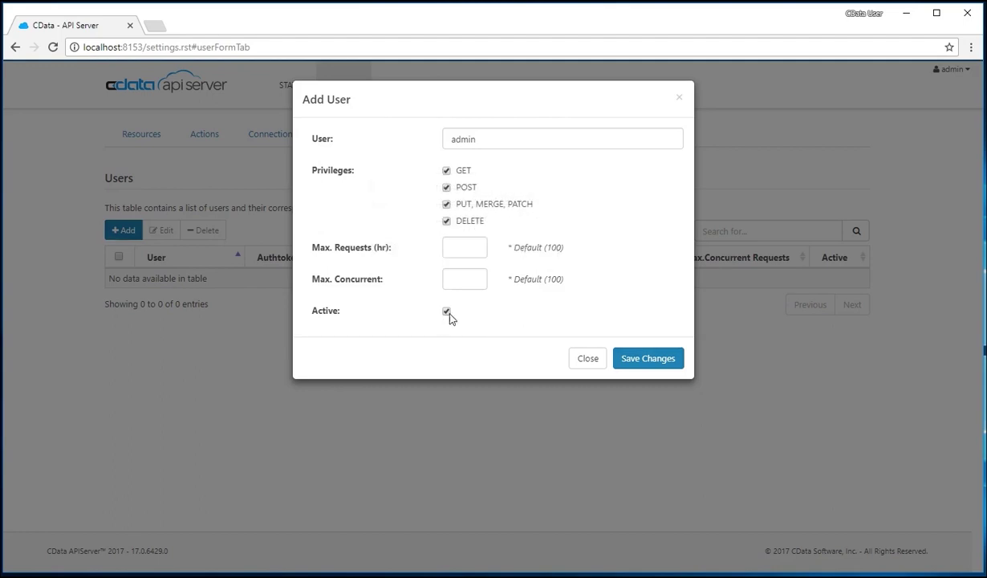
pyautogui.click(646, 359)
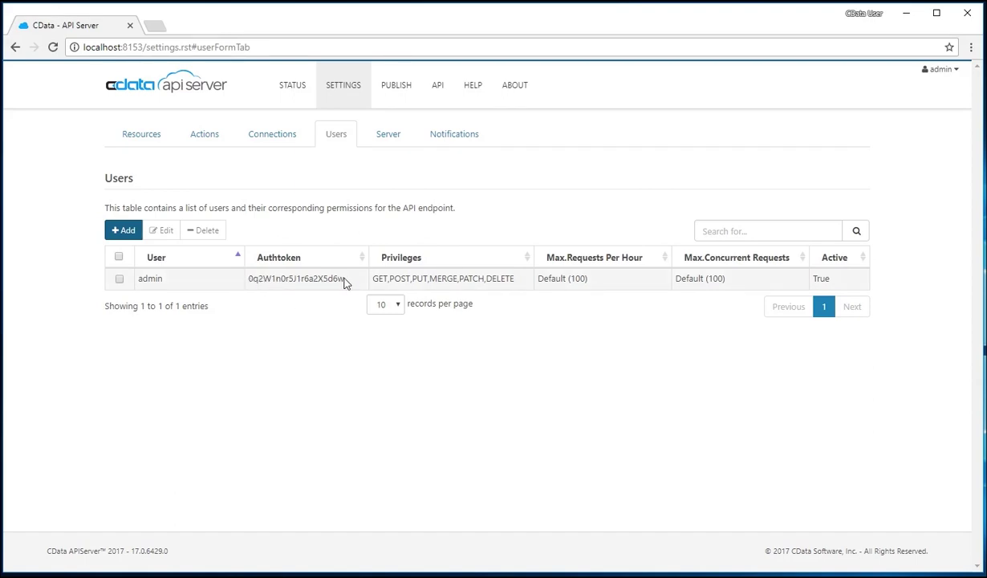
# Save a second user 'read_only' with only the GET privilege
pyautogui.click(127, 232)
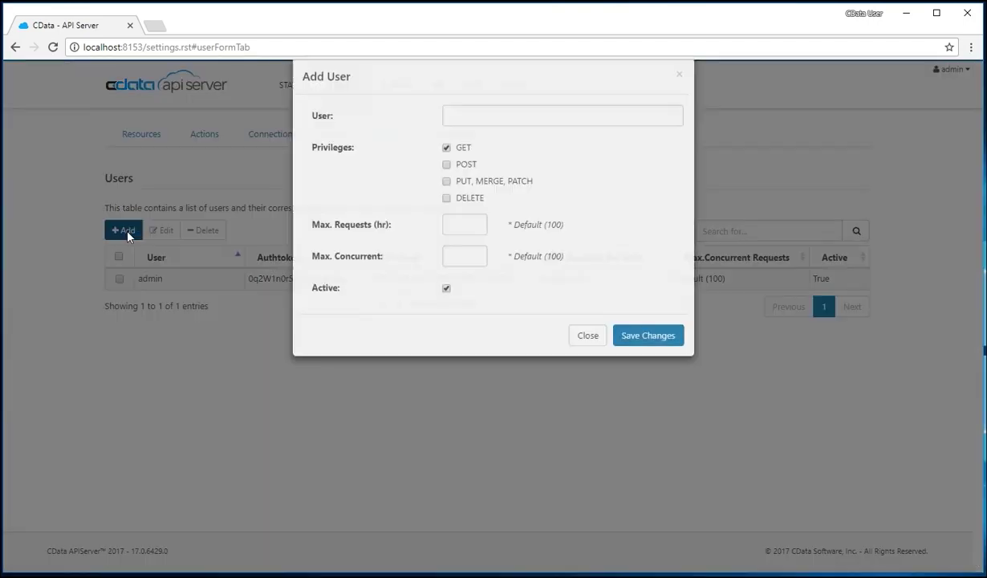
pyautogui.click(454, 138)
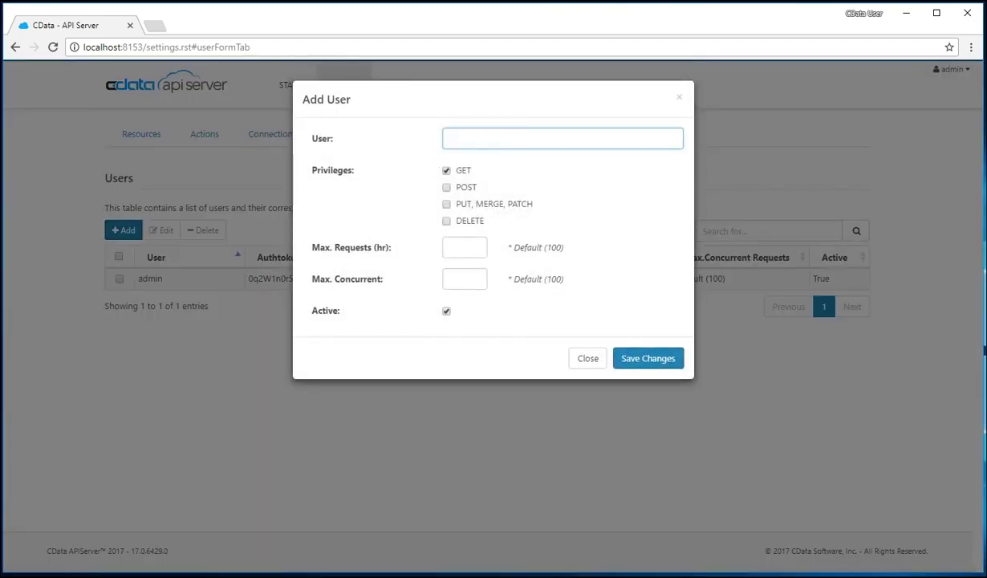
pyautogui.write('read_only')
pyautogui.click(647, 361)
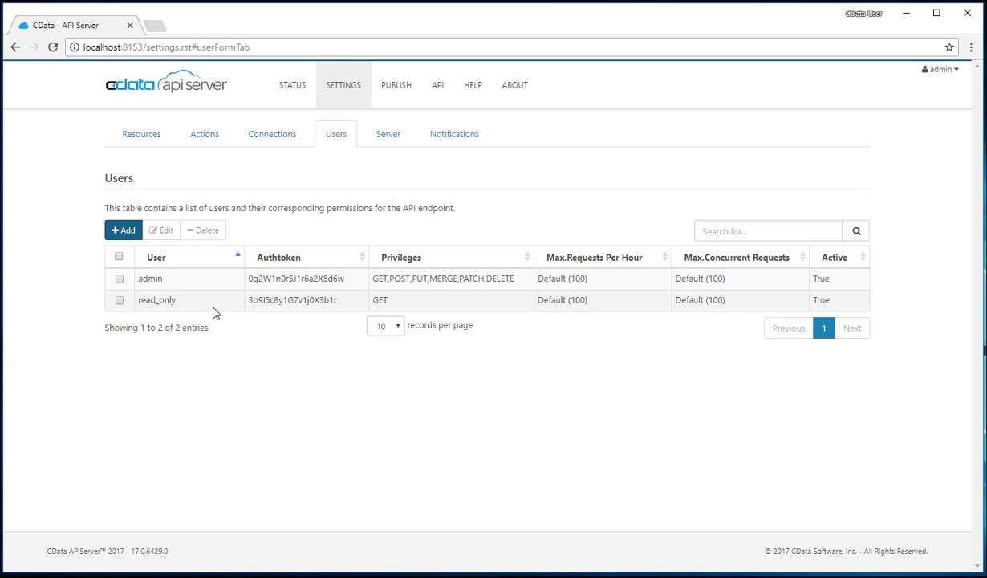
# From the Connections tab, start a new connection and browse the Database, Application and NoSQL tiles
pyautogui.click(268, 139)
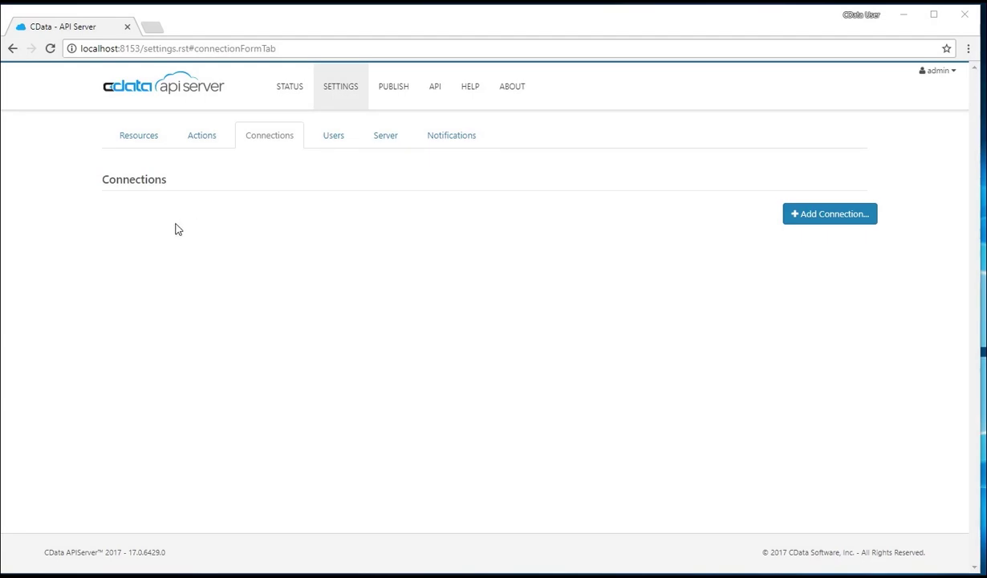
pyautogui.click(862, 222)
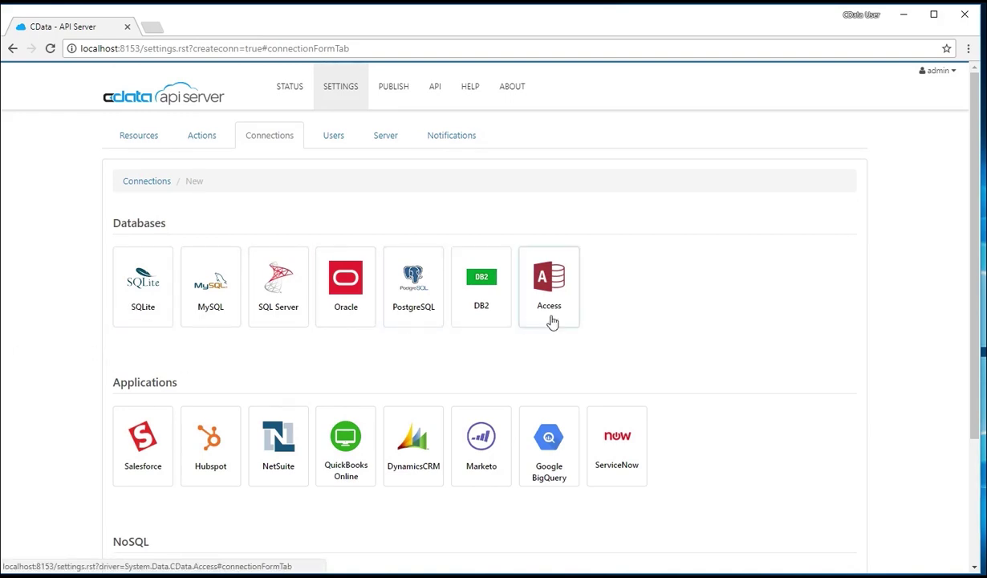
pyautogui.scroll(-3, 100, 334)
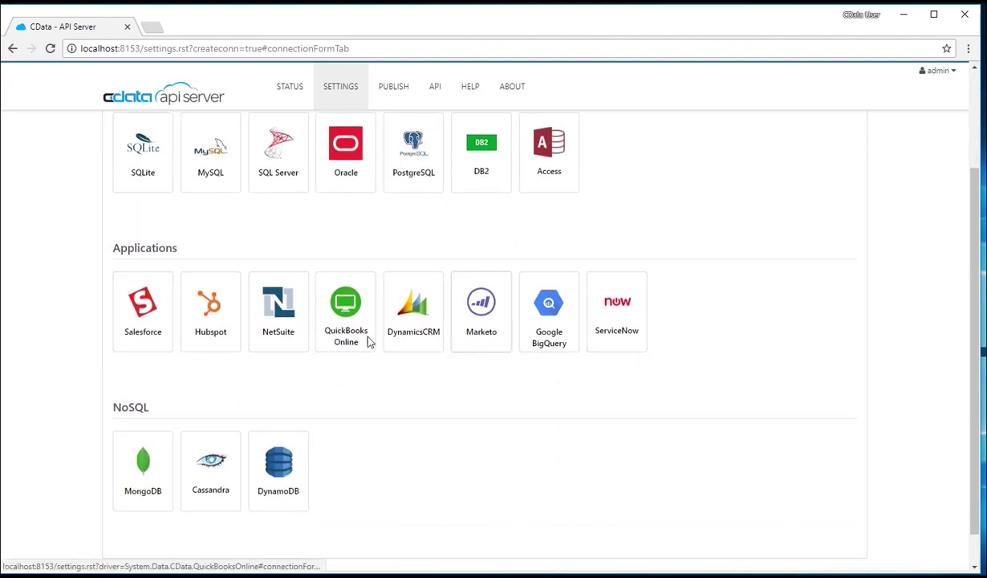
pyautogui.scroll(-1, 89, 342)
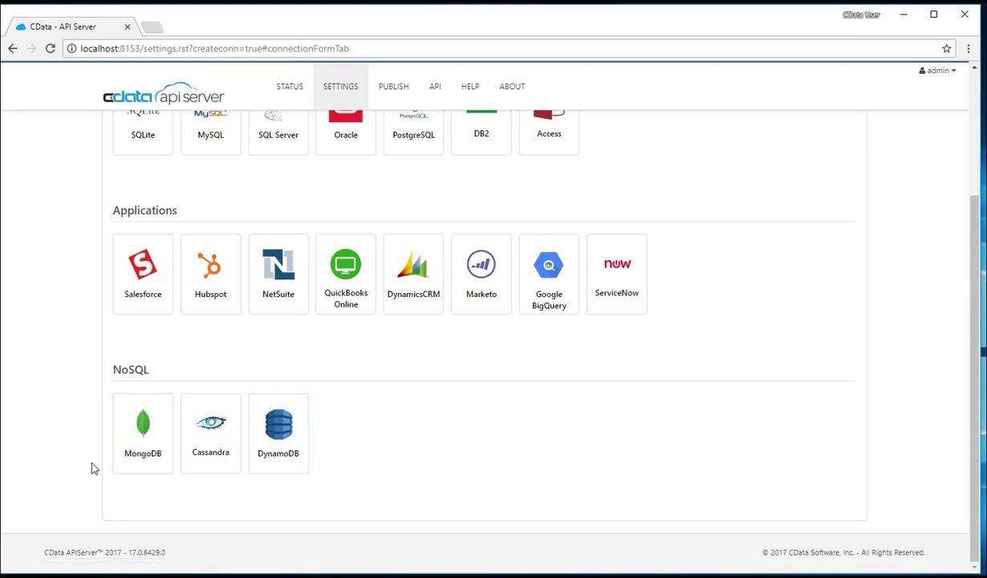
pyautogui.scroll(4, 90, 468)
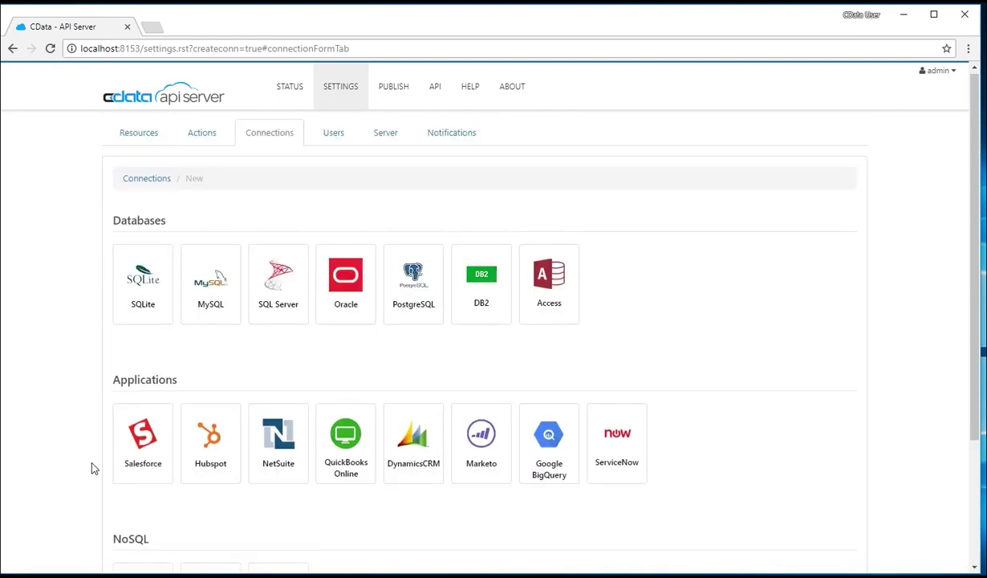
# Set up a SQLite connection named Chinook with data source C:\chinook.db
pyautogui.click(167, 311)
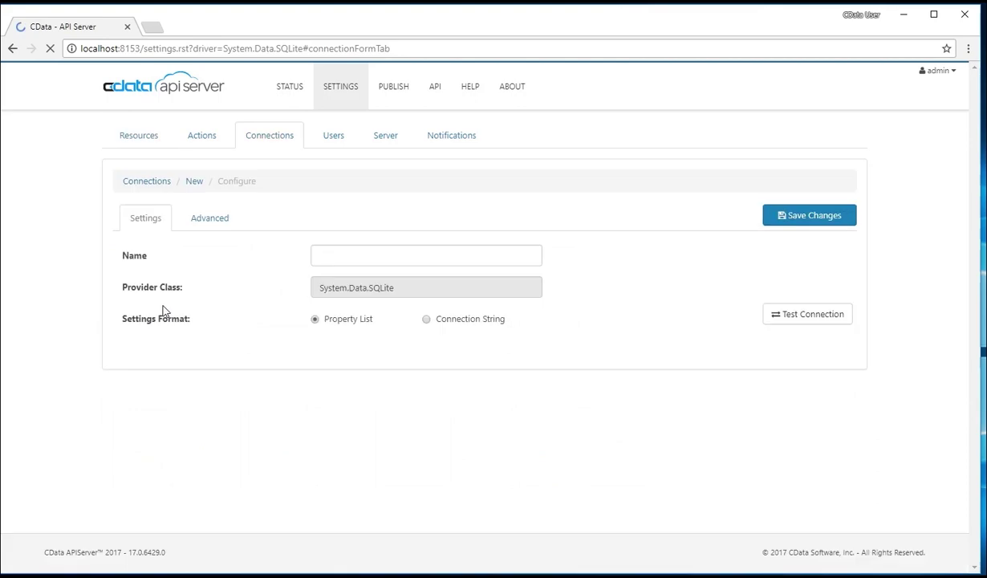
pyautogui.hotkey('ctrl', 'a')
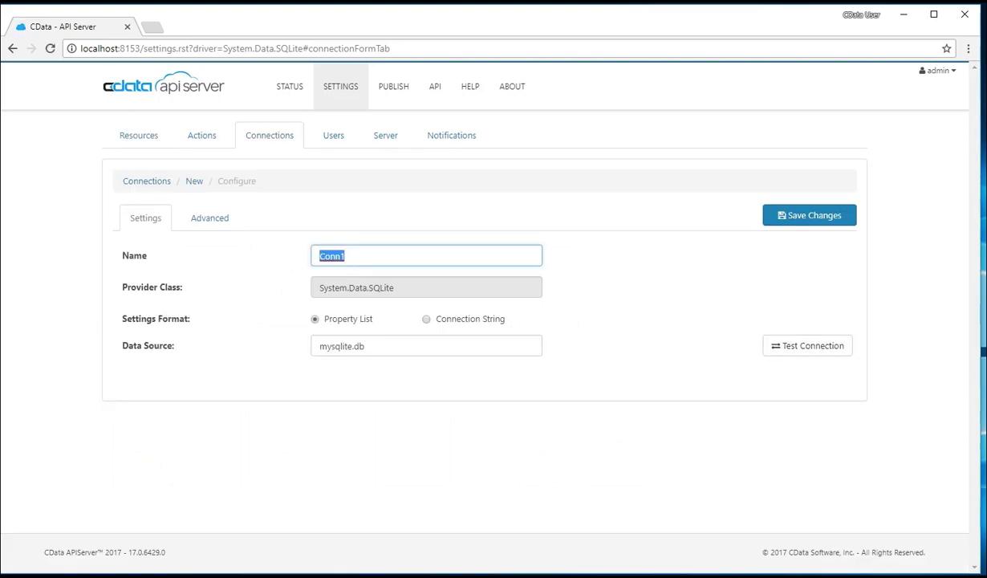
pyautogui.write('Chinook')
pyautogui.click(426, 320)
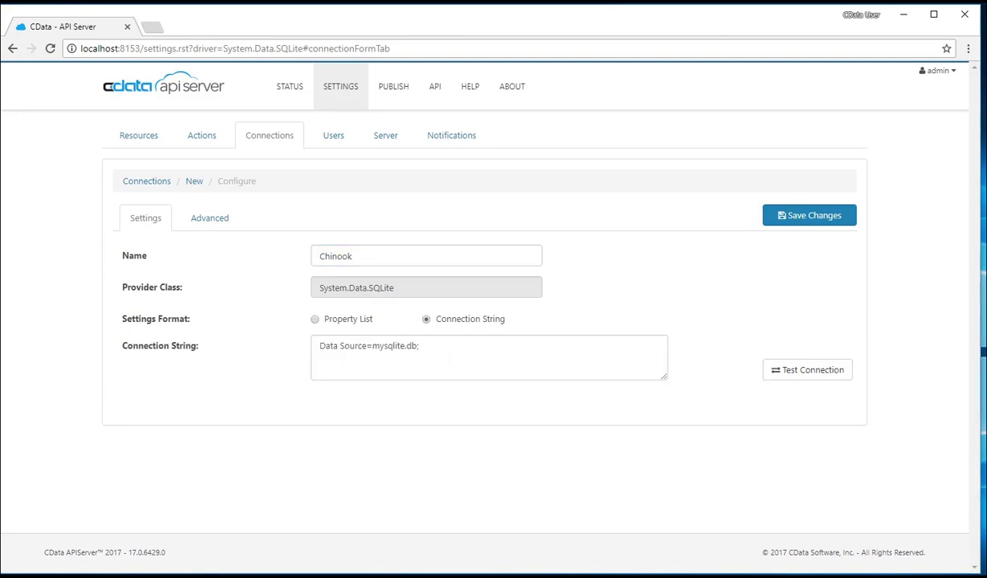
pyautogui.click(339, 317)
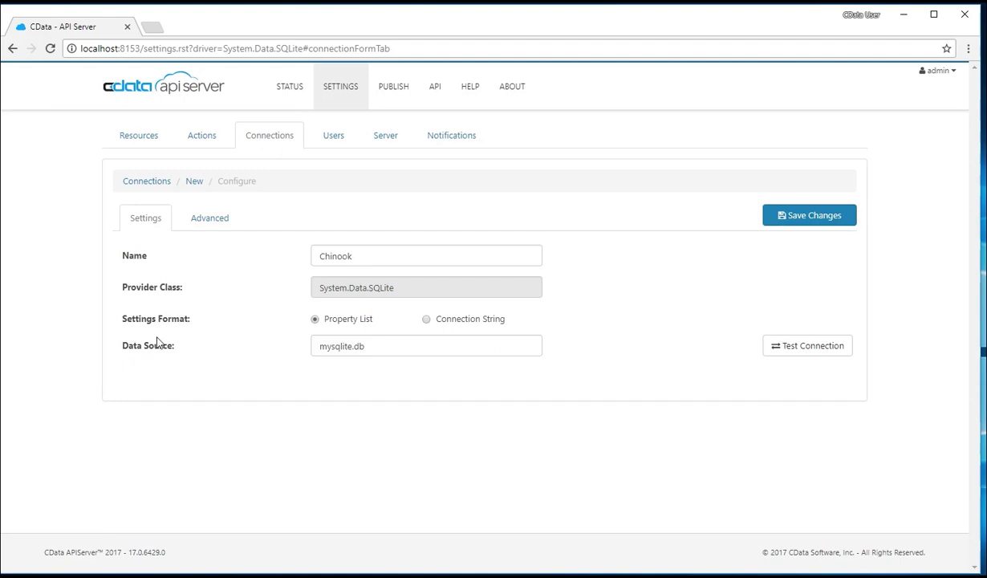
pyautogui.moveTo(368, 346); pyautogui.dragTo(282, 346)
pyautogui.write('C')
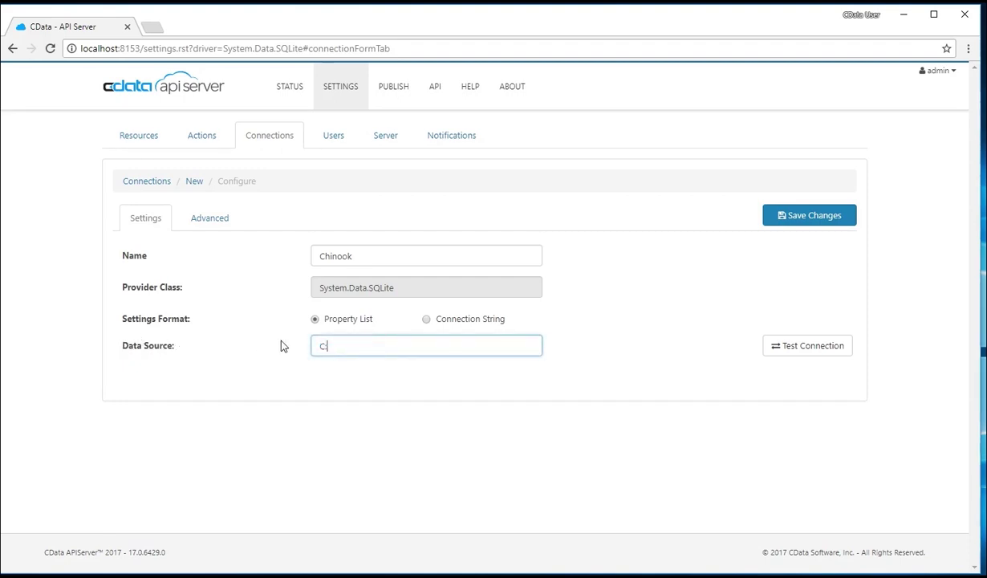
pyautogui.write(':\\chinook.db')
# Test the Chinook connection successfully and save it
pyautogui.click(792, 353)
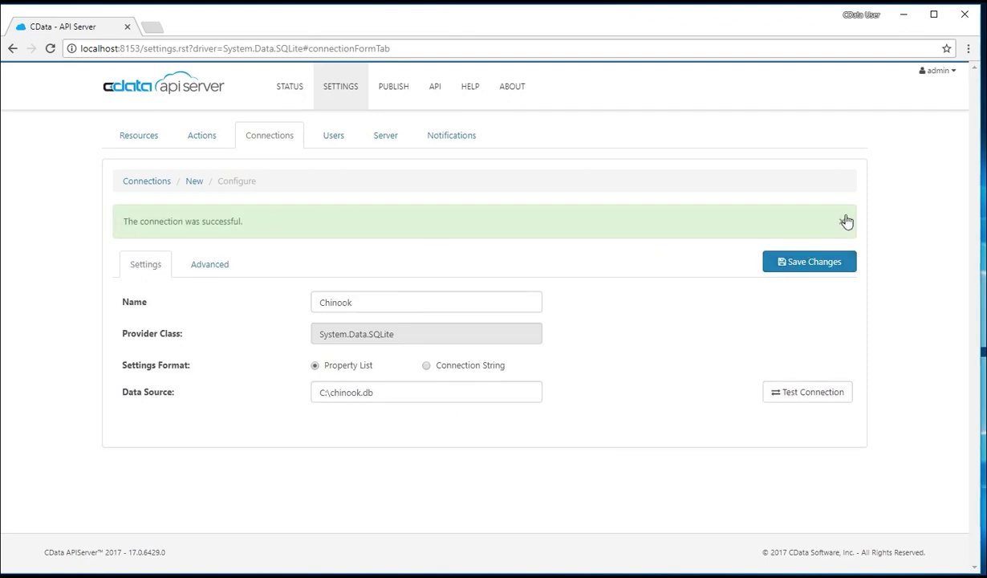
pyautogui.click(842, 222)
pyautogui.click(827, 222)
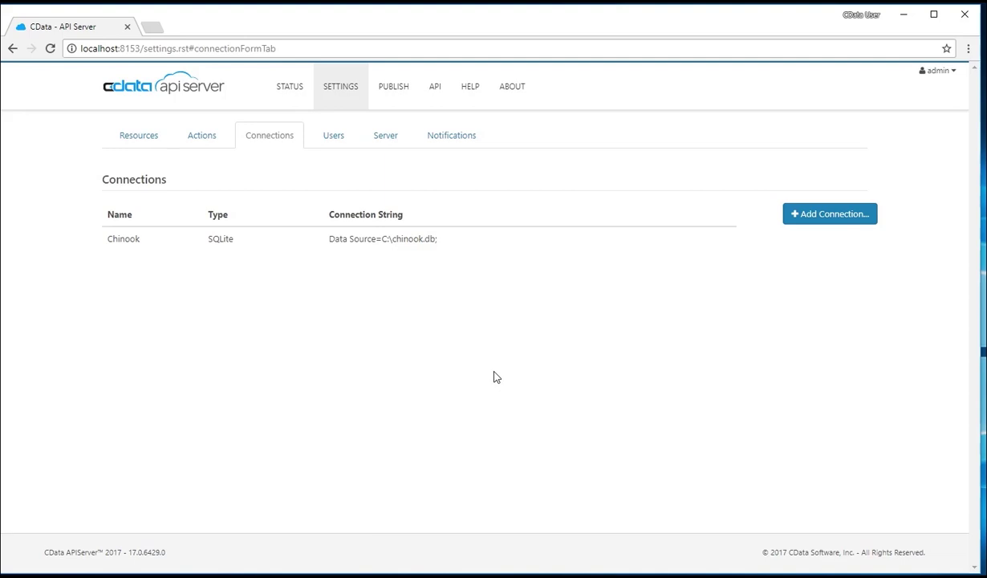
# Add the Chinook (SQLite) albums table as a resource named albums and save it
pyautogui.click(145, 140)
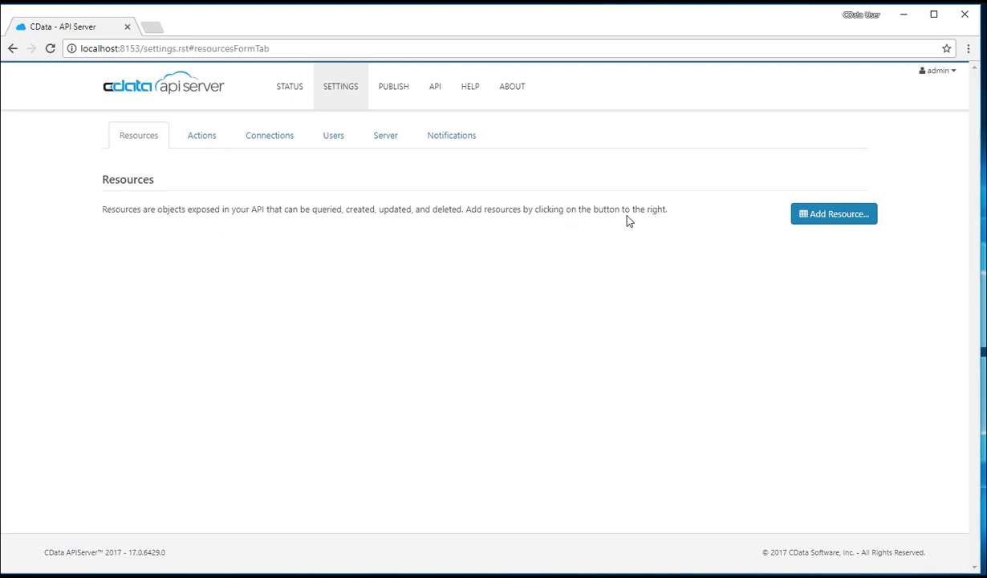
pyautogui.click(837, 215)
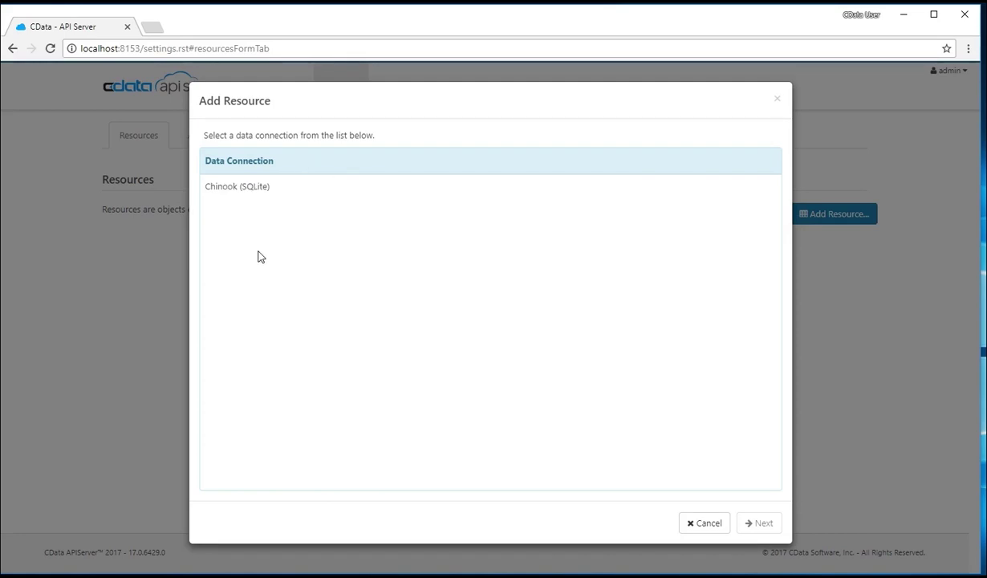
pyautogui.click(248, 186)
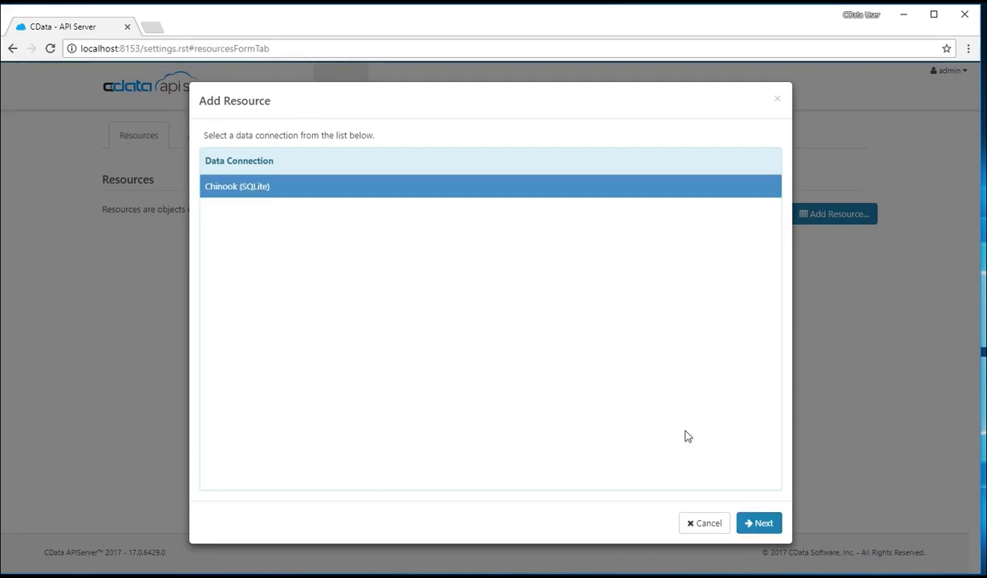
pyautogui.click(758, 526)
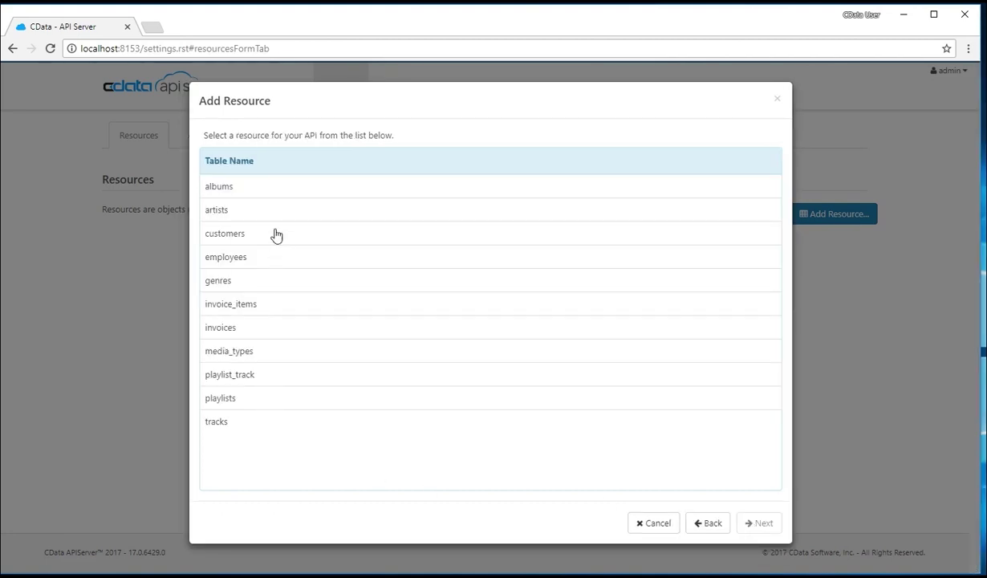
pyautogui.click(306, 191)
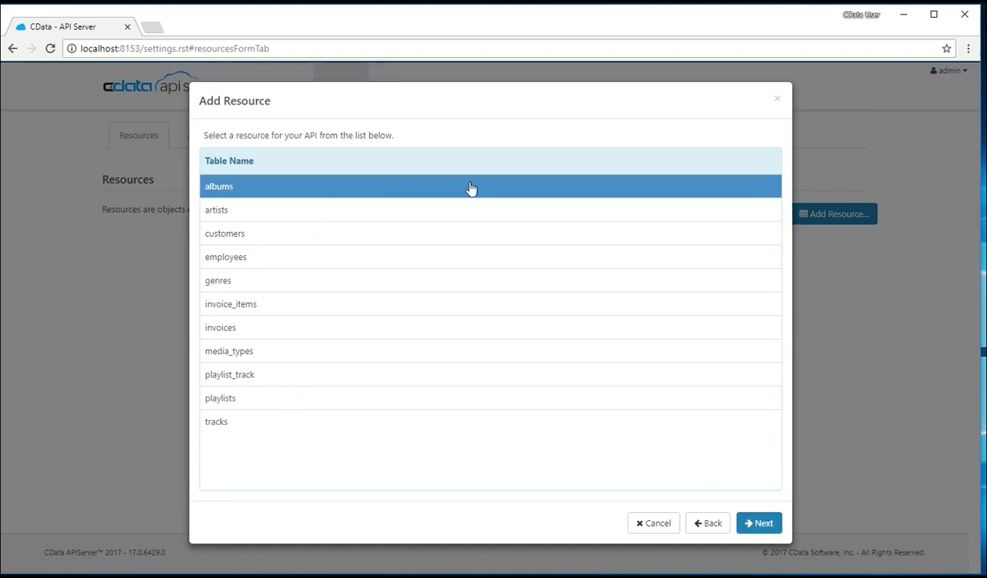
pyautogui.click(762, 523)
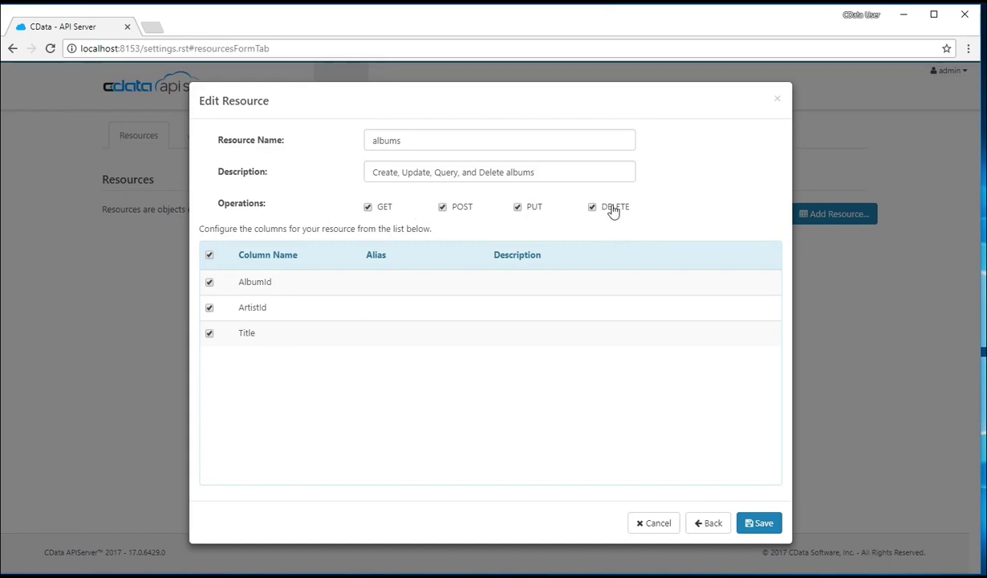
pyautogui.click(402, 140)
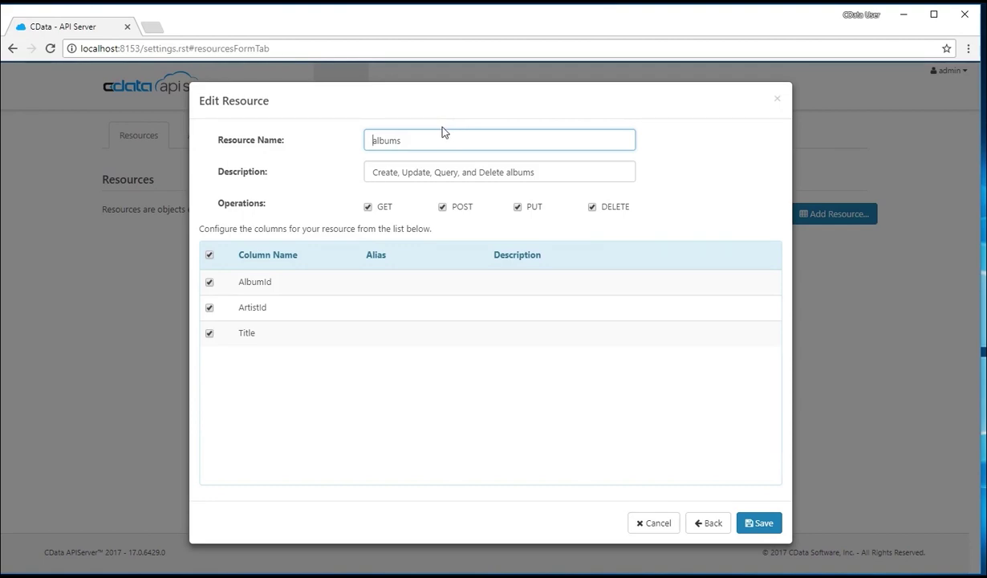
pyautogui.write('chinook_')
pyautogui.press('BackSpace')
pyautogui.press('BackSpace')
pyautogui.press('BackSpace')
pyautogui.press('BackSpace')
pyautogui.press('BackSpace')
pyautogui.press('BackSpace')
pyautogui.press('BackSpace')
pyautogui.press('BackSpace')
pyautogui.click(758, 522)
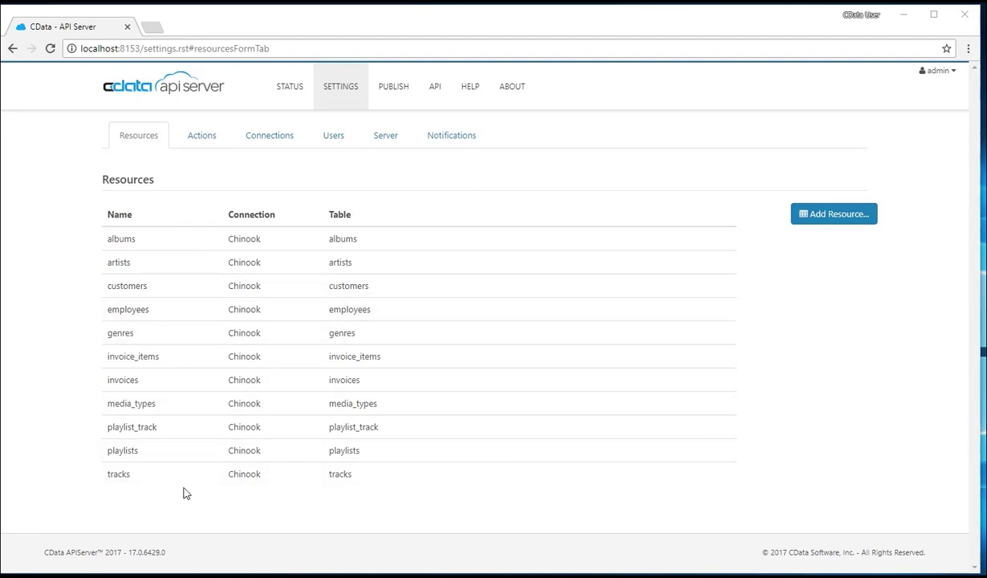
# Check the Chinook (SQLite) connection for stored procedures available as actions
pyautogui.click(215, 142)
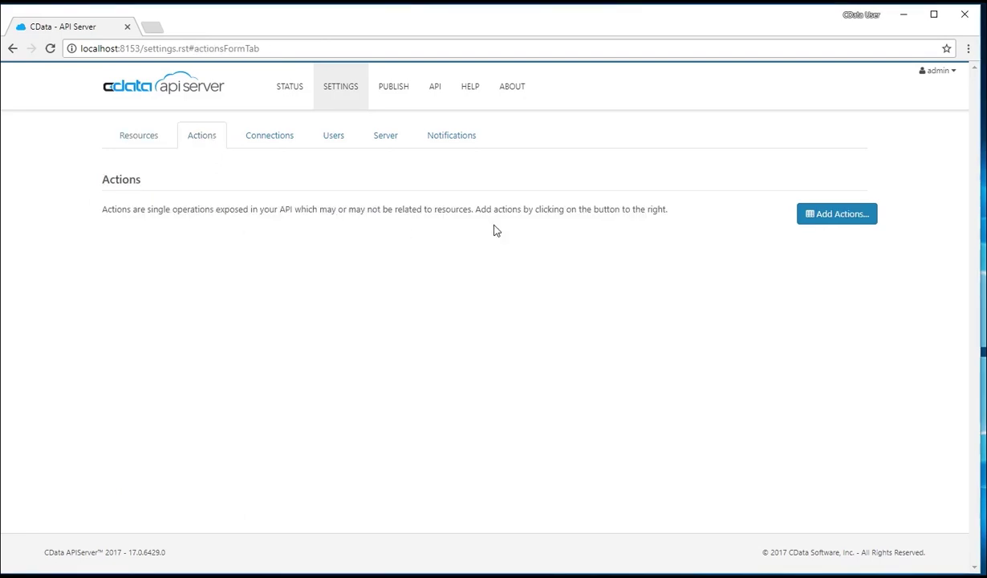
pyautogui.click(825, 215)
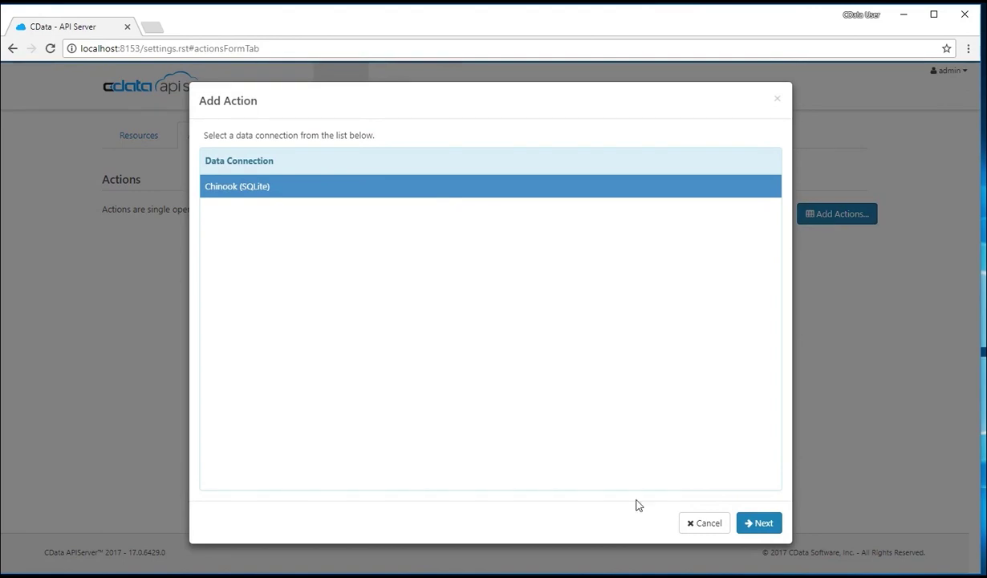
pyautogui.click(759, 525)
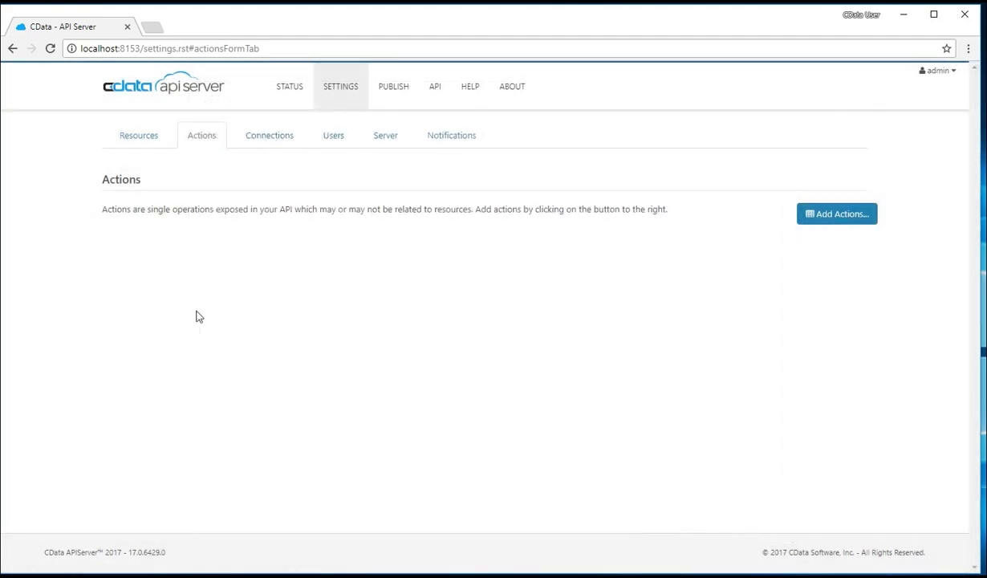
# Add * as a trusted IP address in the Server settings
pyautogui.click(402, 137)
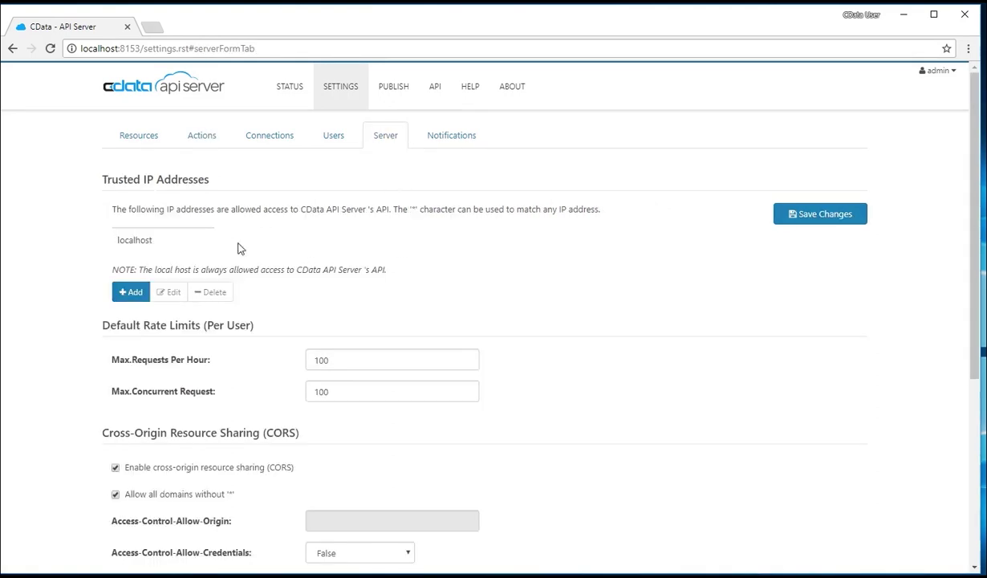
pyautogui.scroll(-1, 78, 253)
pyautogui.scroll(1, 78, 254)
pyautogui.click(134, 292)
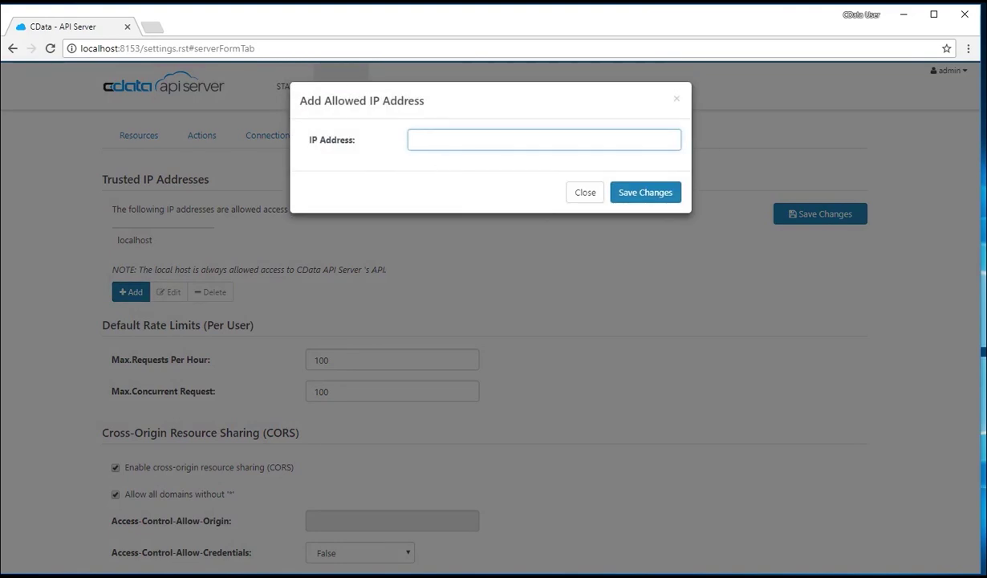
pyautogui.click(637, 199)
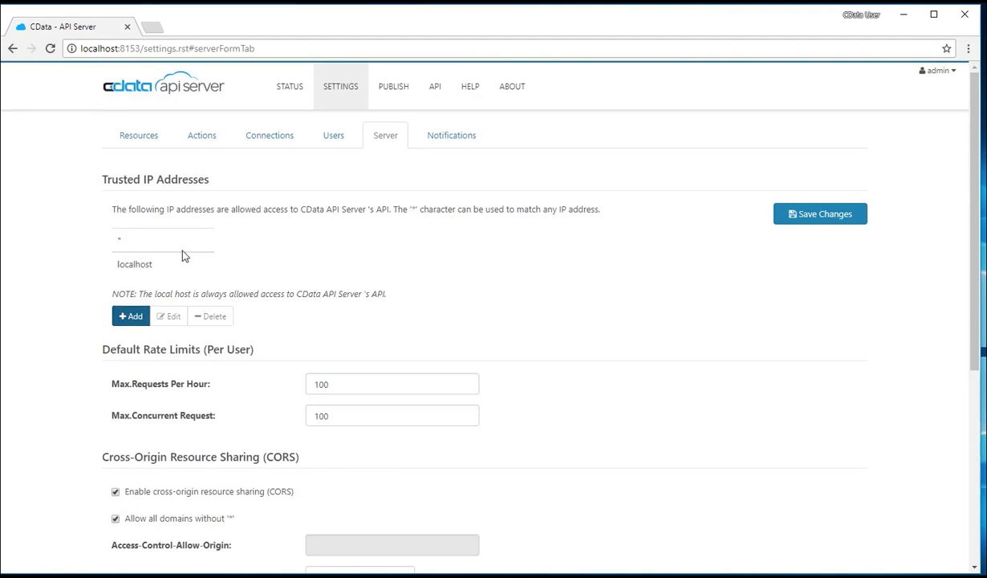
# Save the server settings and review the email notification settings
pyautogui.scroll(-3, 77, 273)
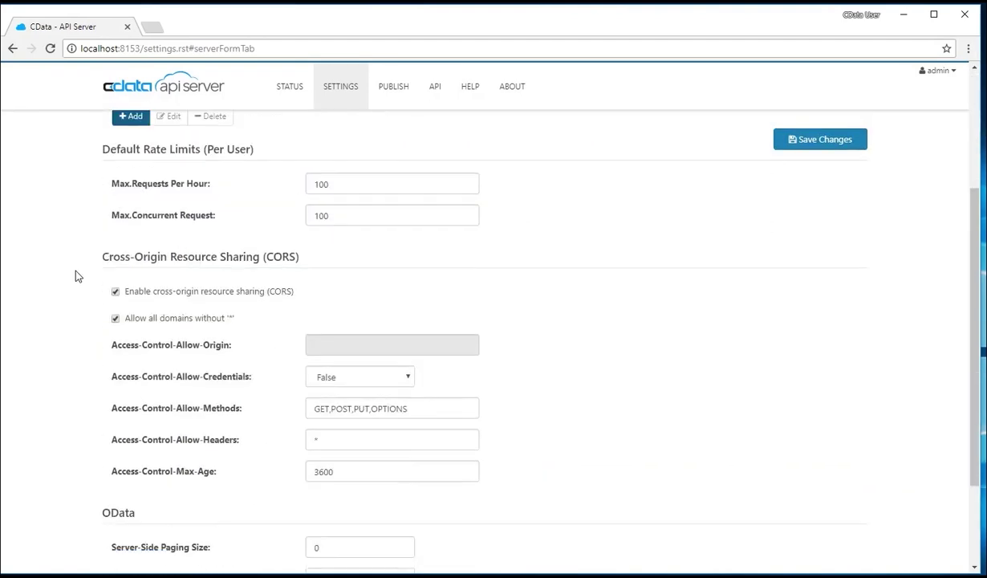
pyautogui.scroll(-2, 77, 276)
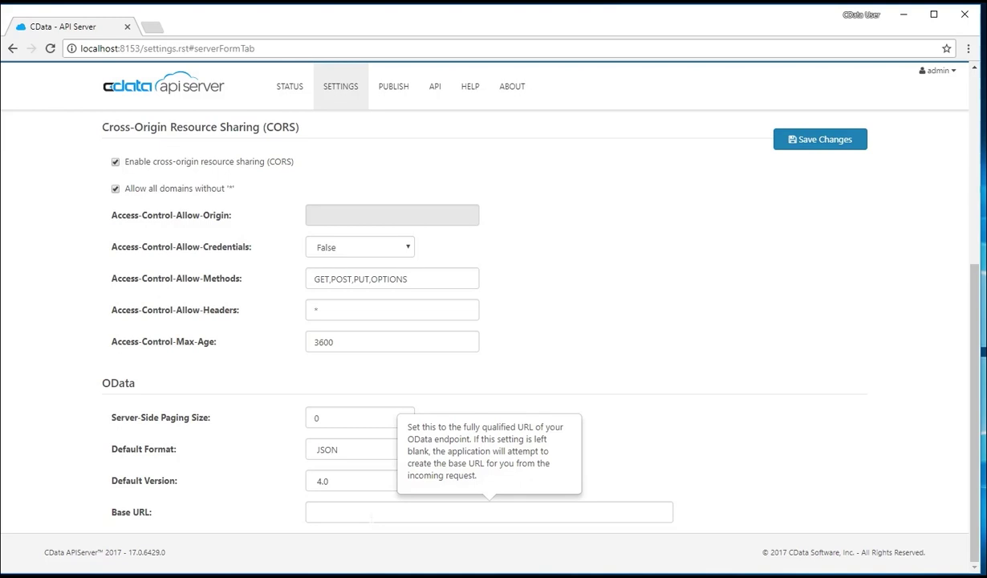
pyautogui.scroll(4, 765, 523)
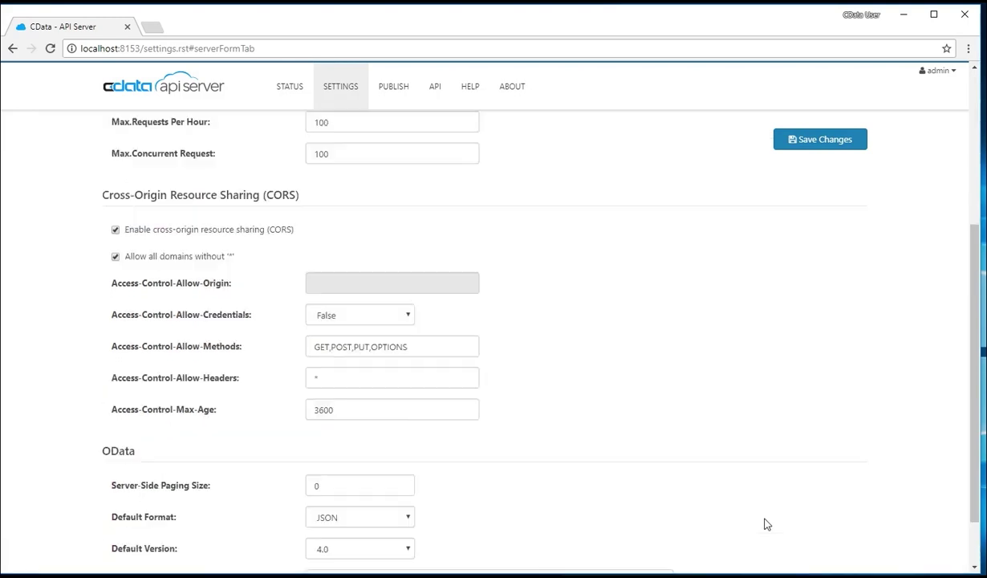
pyautogui.click(850, 218)
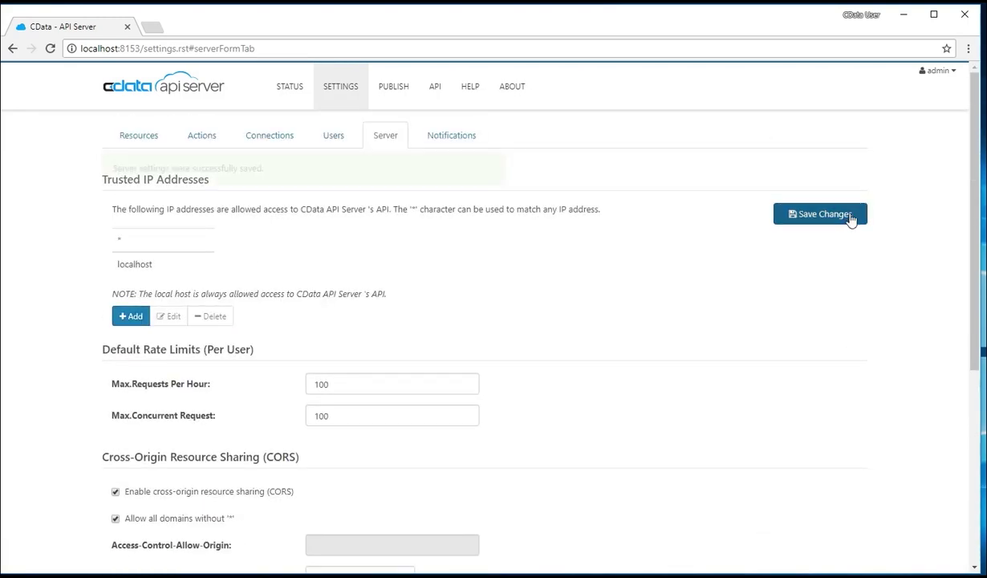
pyautogui.click(491, 169)
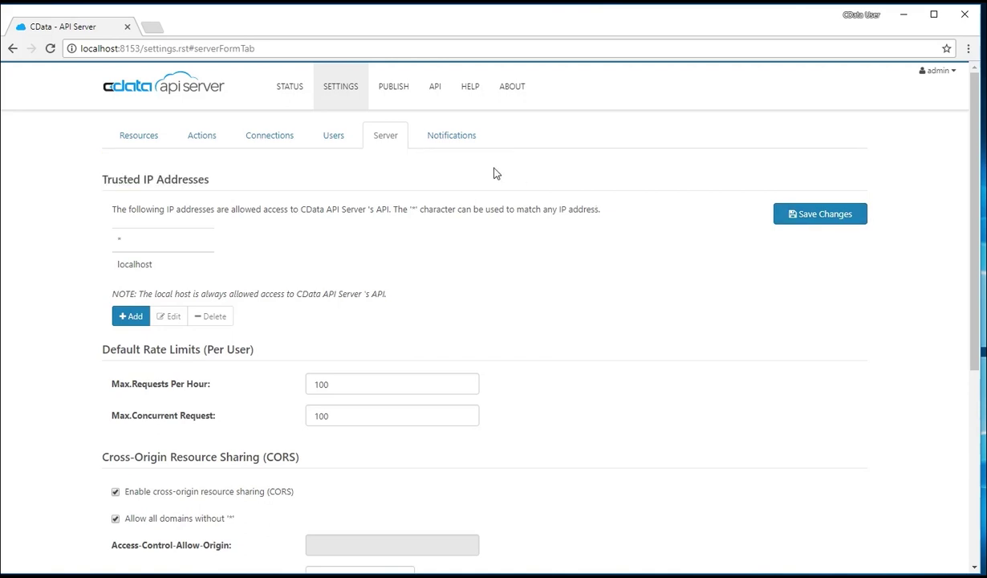
pyautogui.click(465, 138)
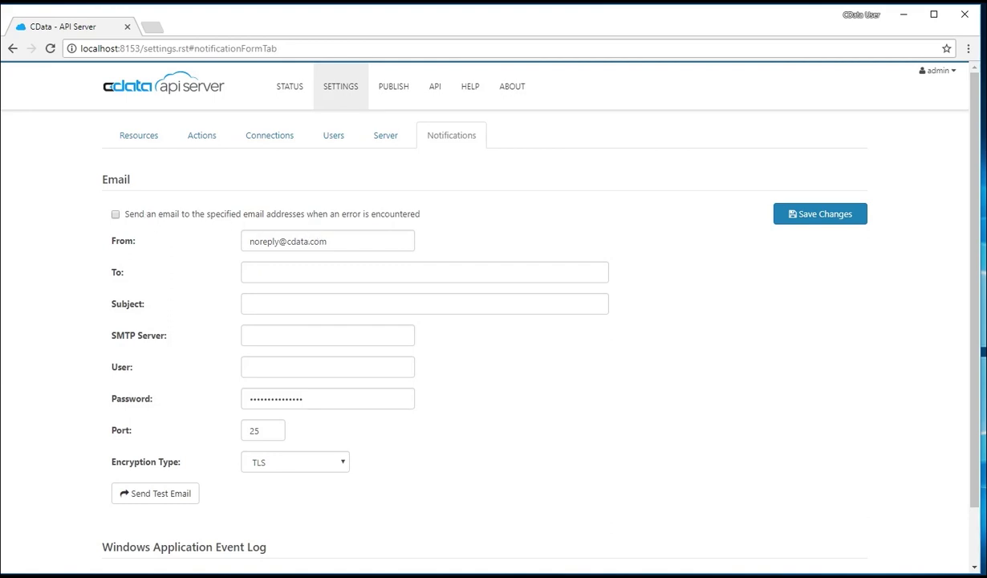
pyautogui.scroll(-1, 190, 353)
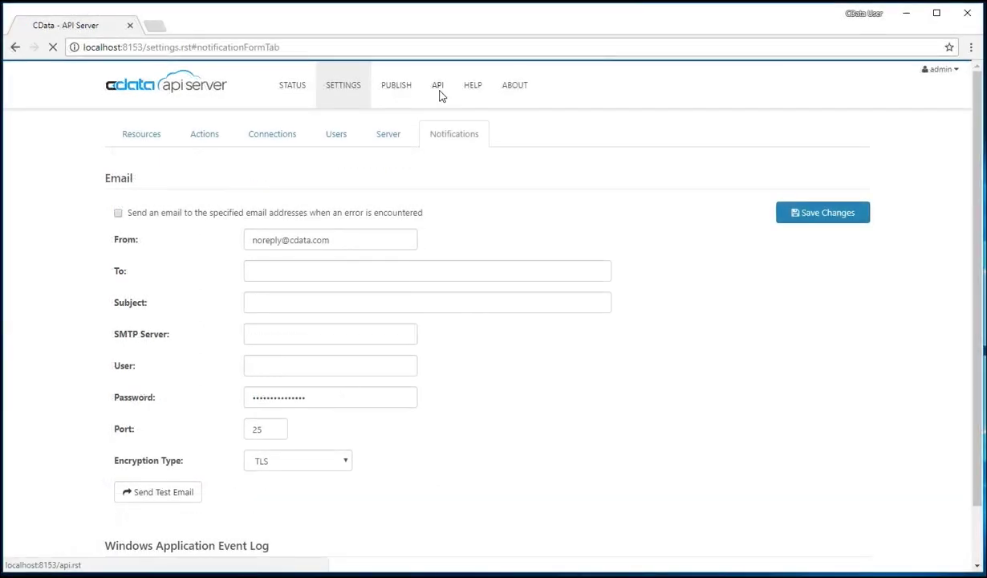
# Browse the API documentation for the /api.rsc, $metadata and $swagger endpoints
pyautogui.click(439, 95)
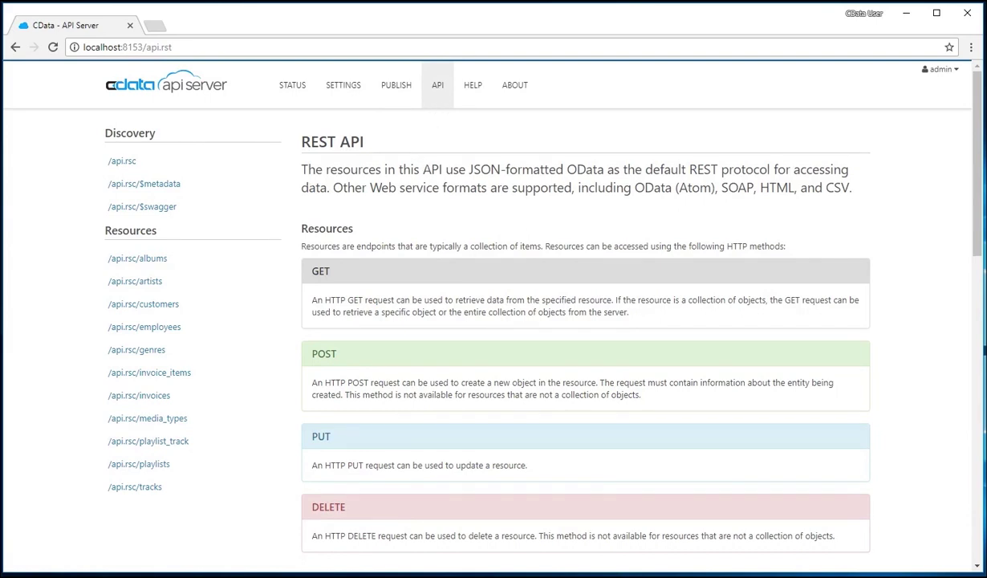
pyautogui.click(132, 162)
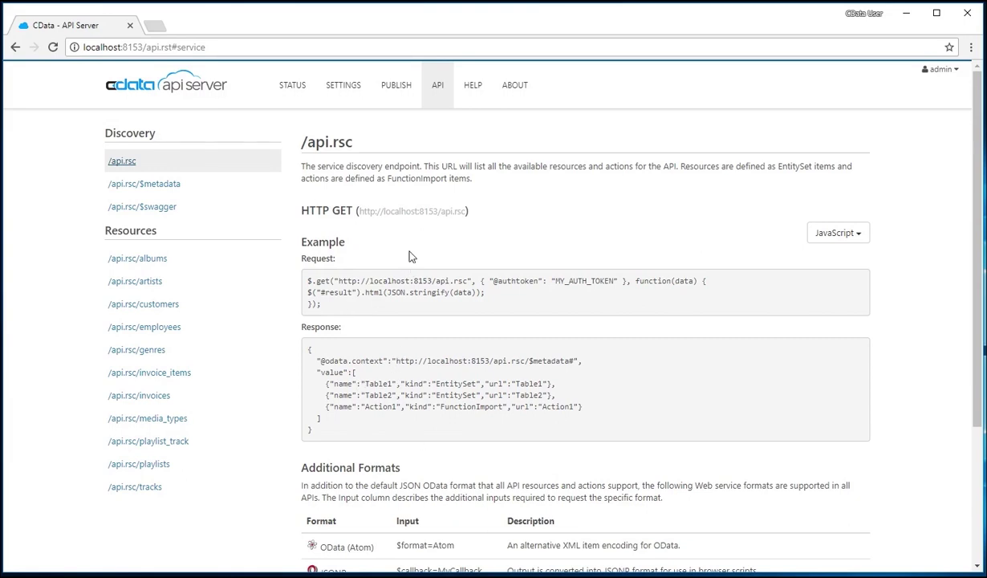
pyautogui.click(152, 185)
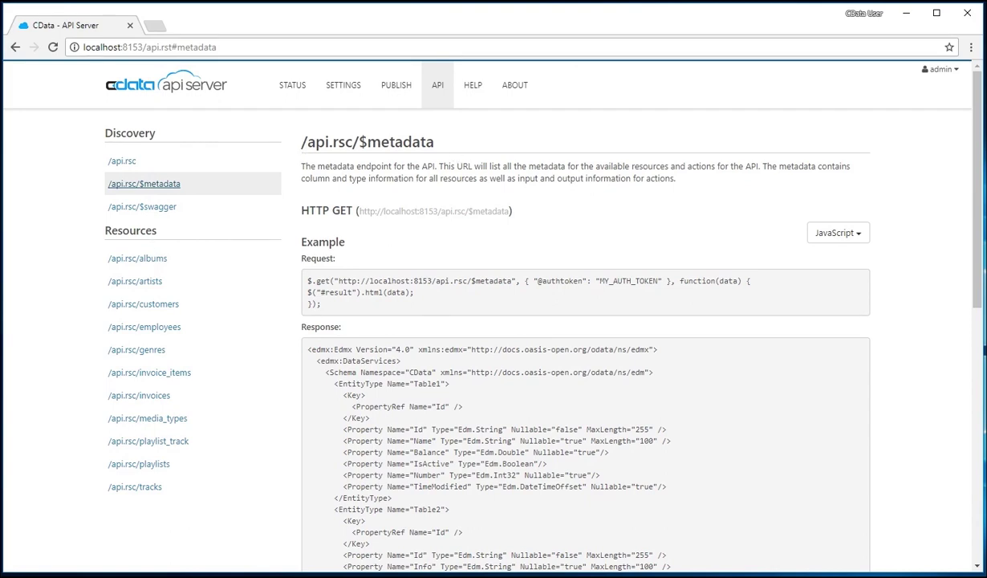
pyautogui.click(166, 211)
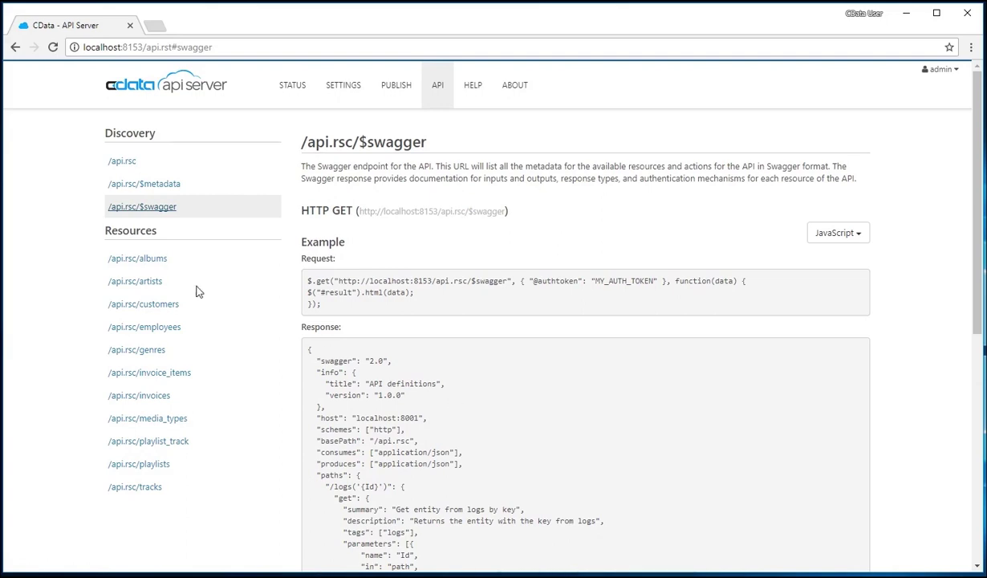
# Show the albums resource's GET example for retrieving all albums
pyautogui.click(158, 262)
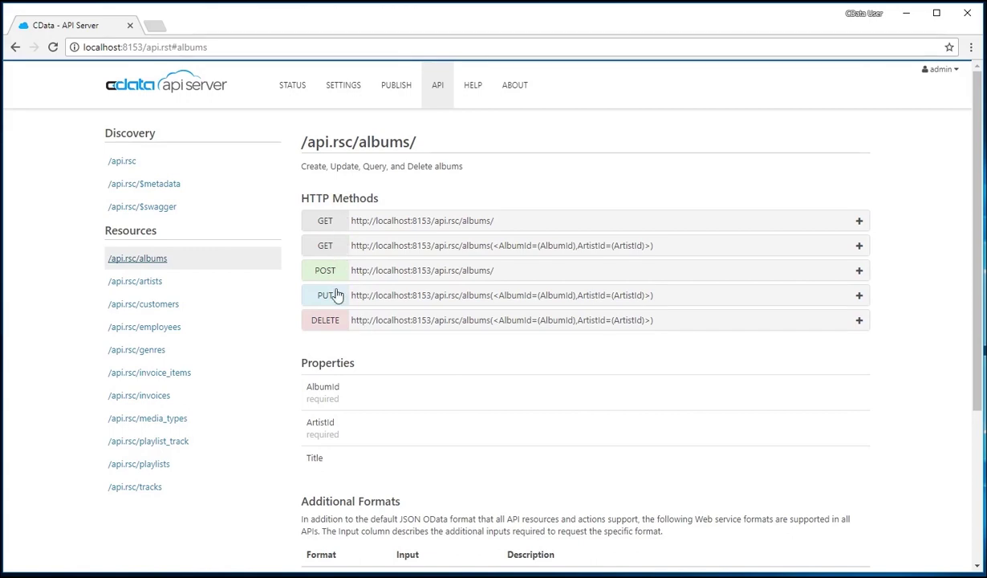
pyautogui.scroll(-3, 399, 369)
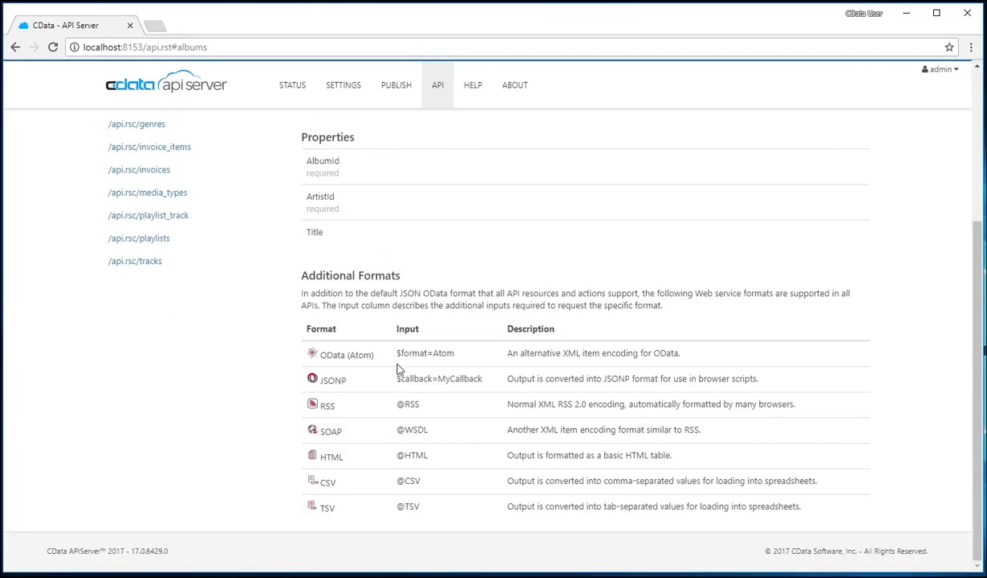
pyautogui.scroll(5, 399, 369)
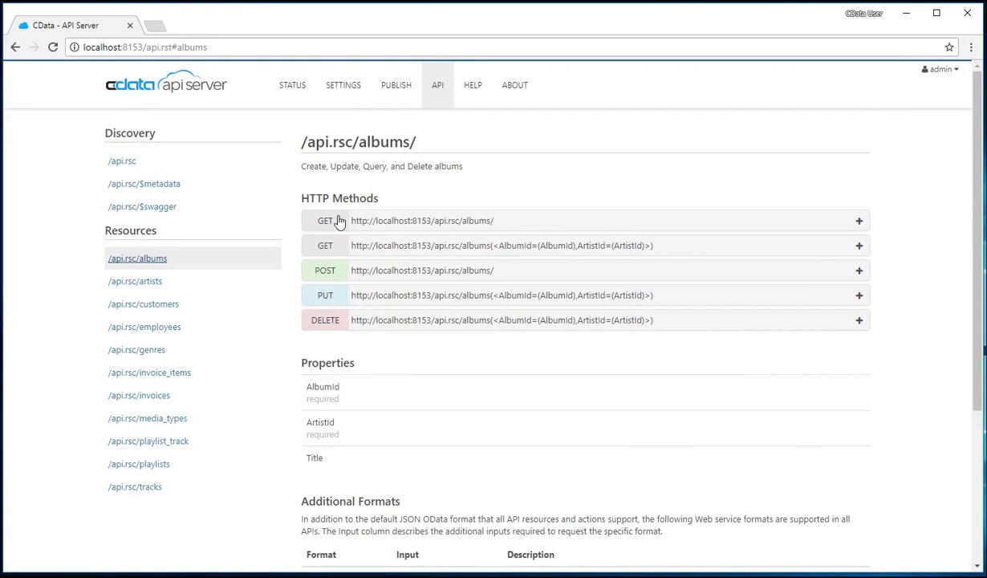
pyautogui.click(337, 221)
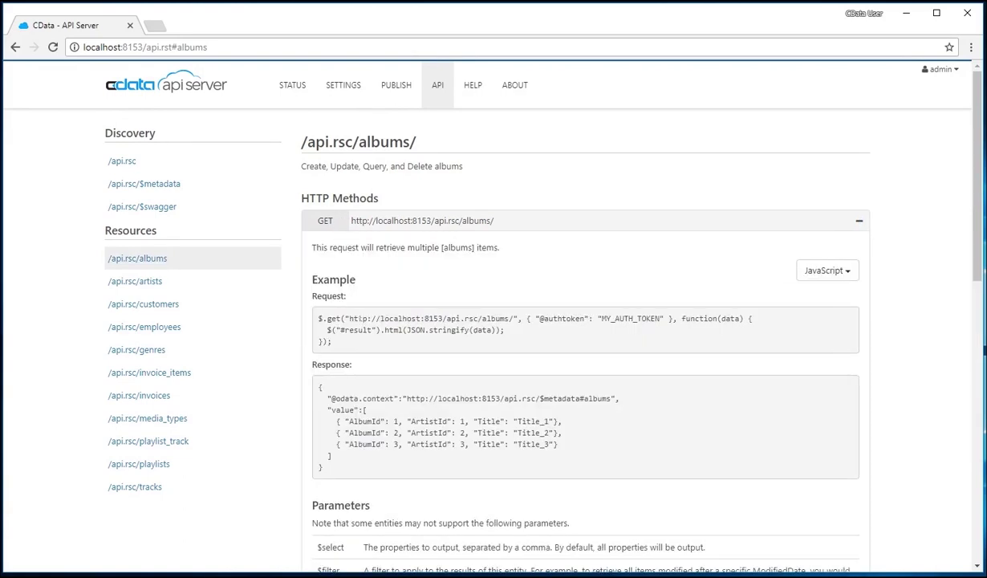
pyautogui.moveTo(349, 319); pyautogui.dragTo(516, 318)
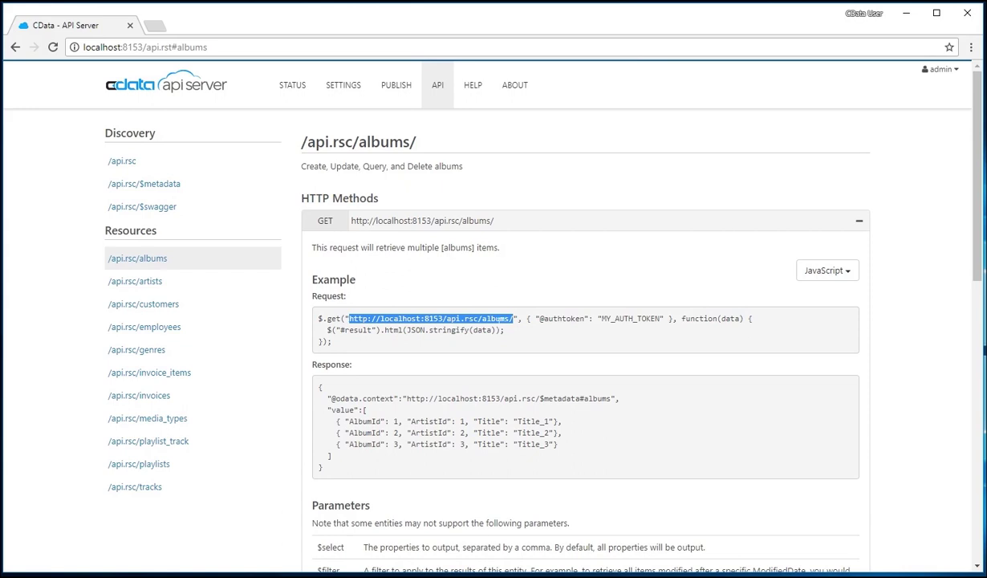
pyautogui.rightClick(506, 319)
pyautogui.click(518, 326)
pyautogui.click(155, 25)
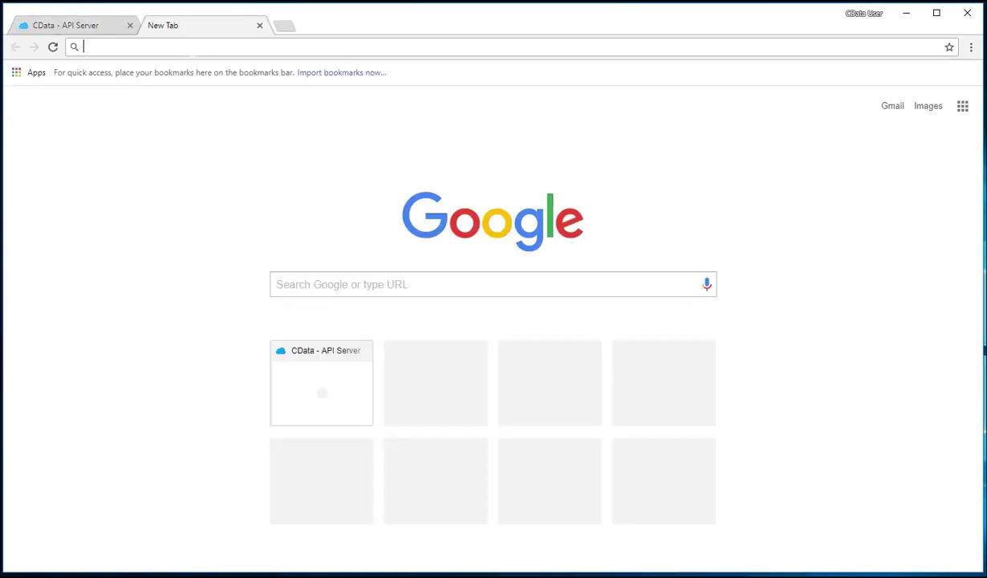
pyautogui.rightClick(186, 47)
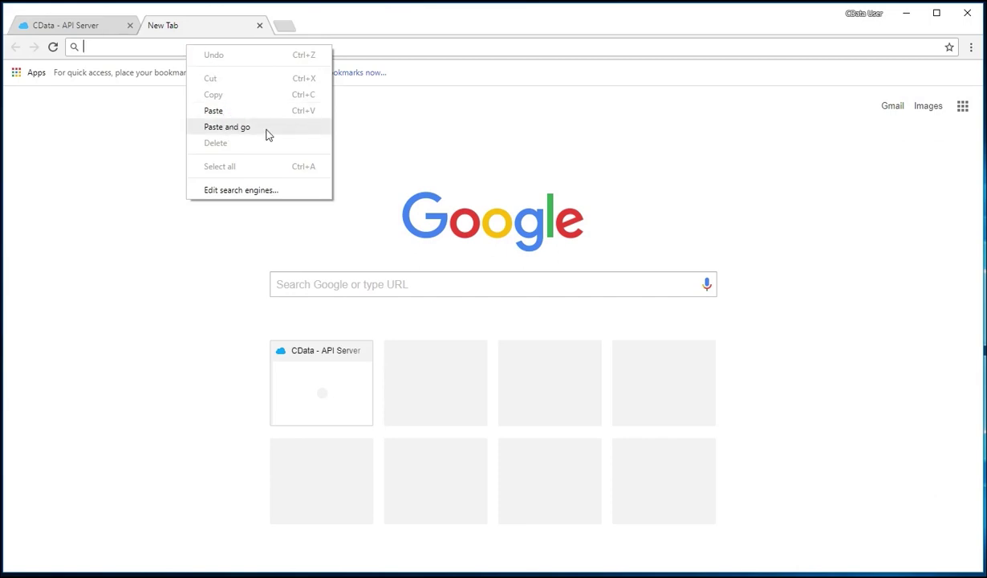
pyautogui.click(268, 135)
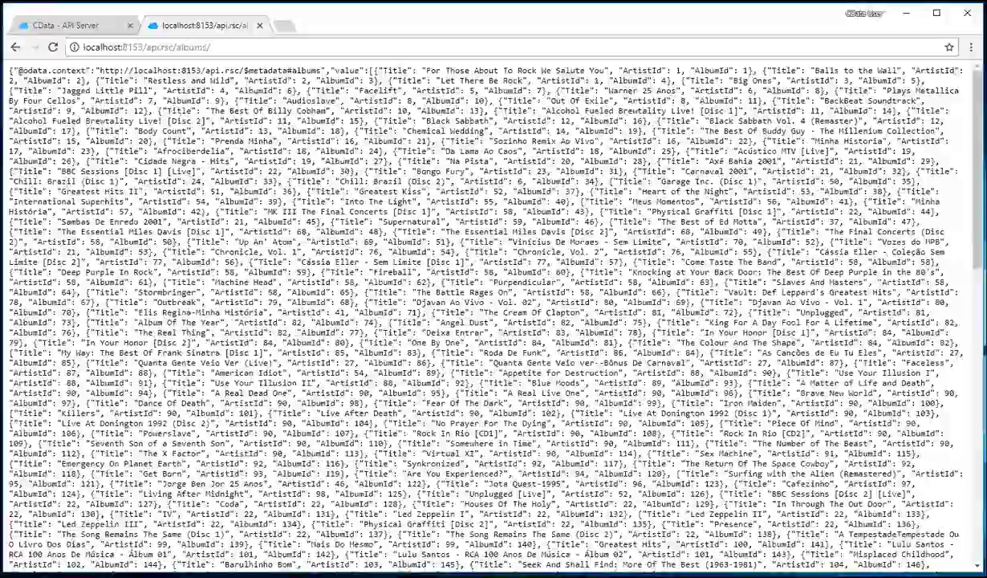
pyautogui.scroll(-10, 493, 313)
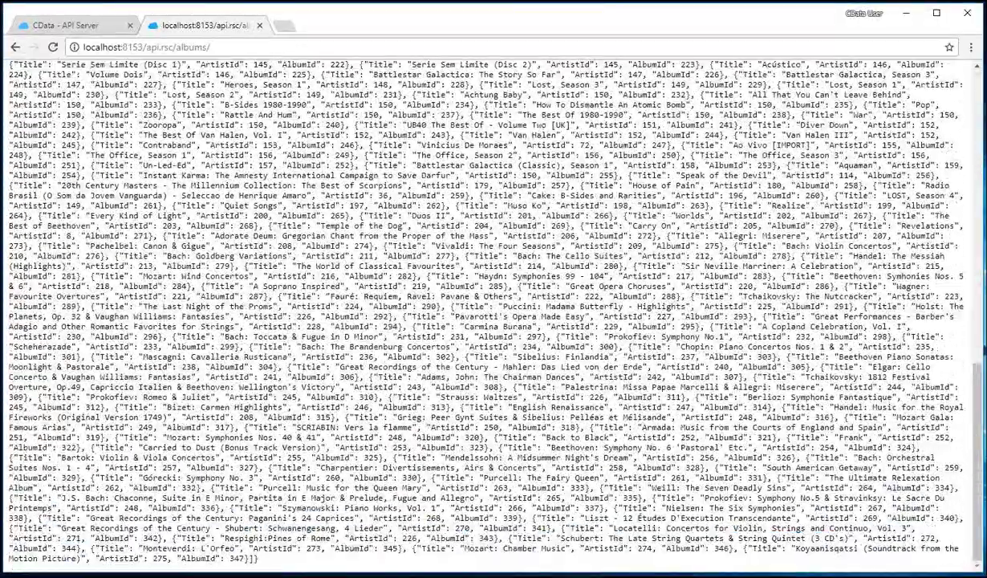
pyautogui.scroll(10, 494, 313)
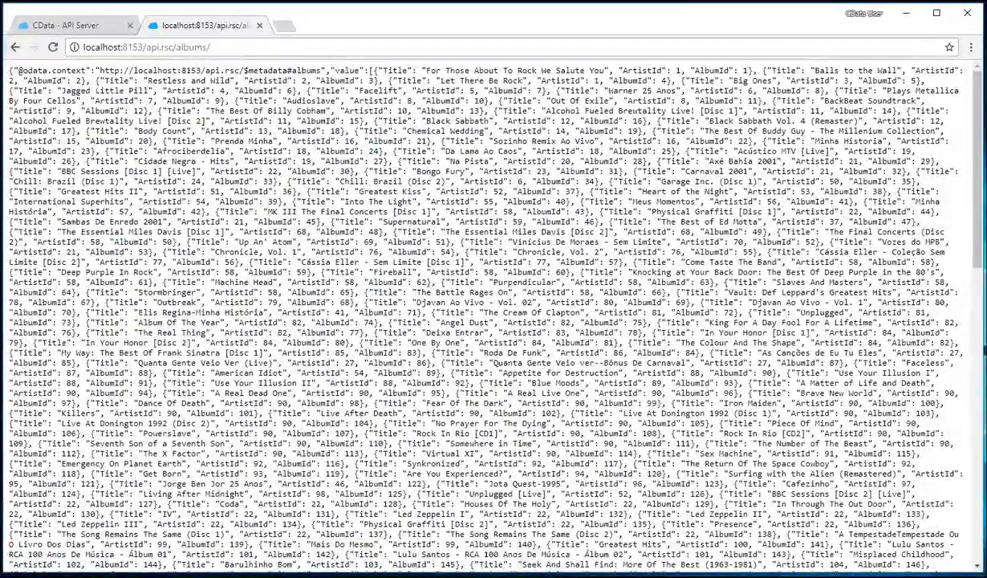
pyautogui.click(248, 25)
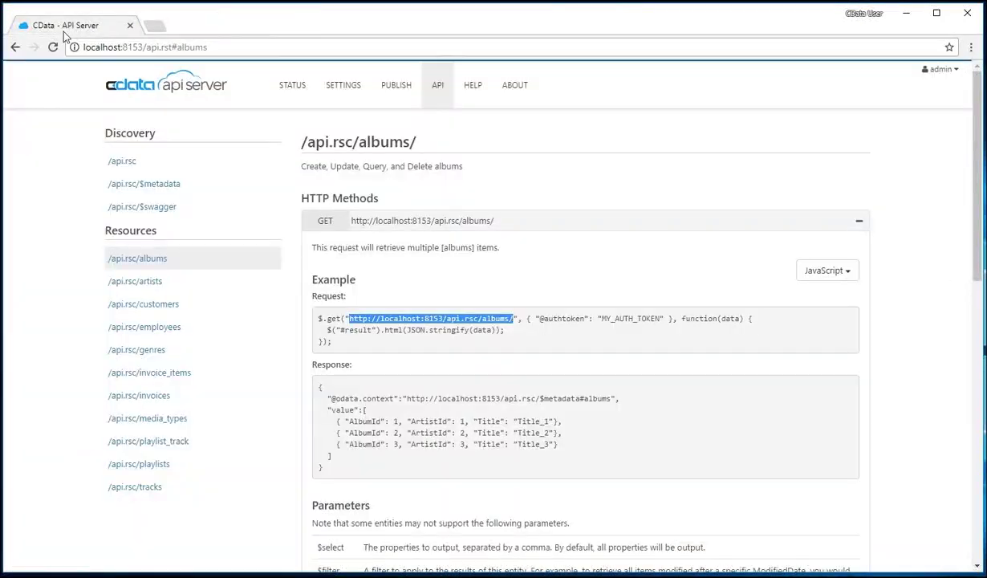
# Show the /api.rsc/artists POST example for creating a new artist
pyautogui.click(178, 293)
pyautogui.click(130, 281)
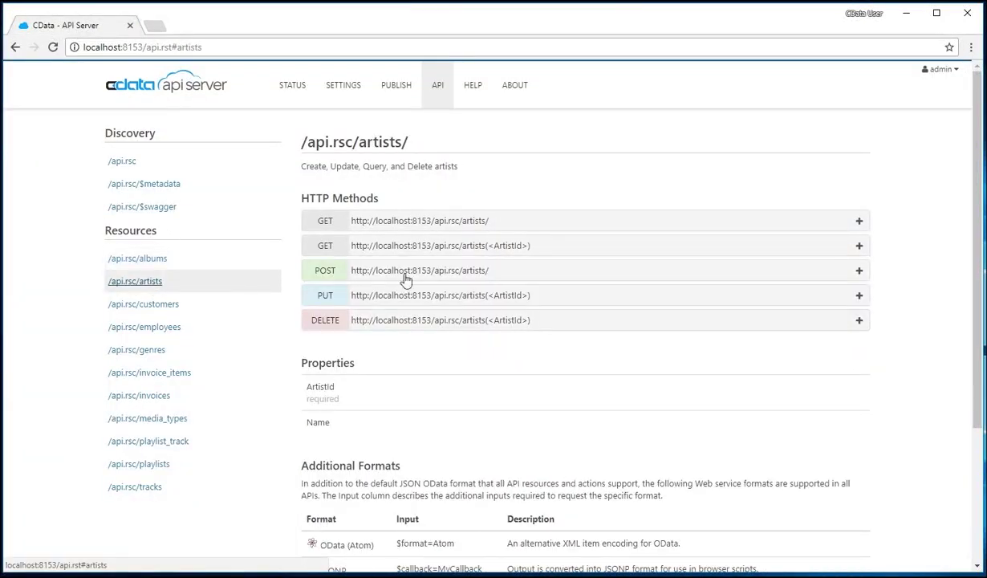
pyautogui.click(333, 273)
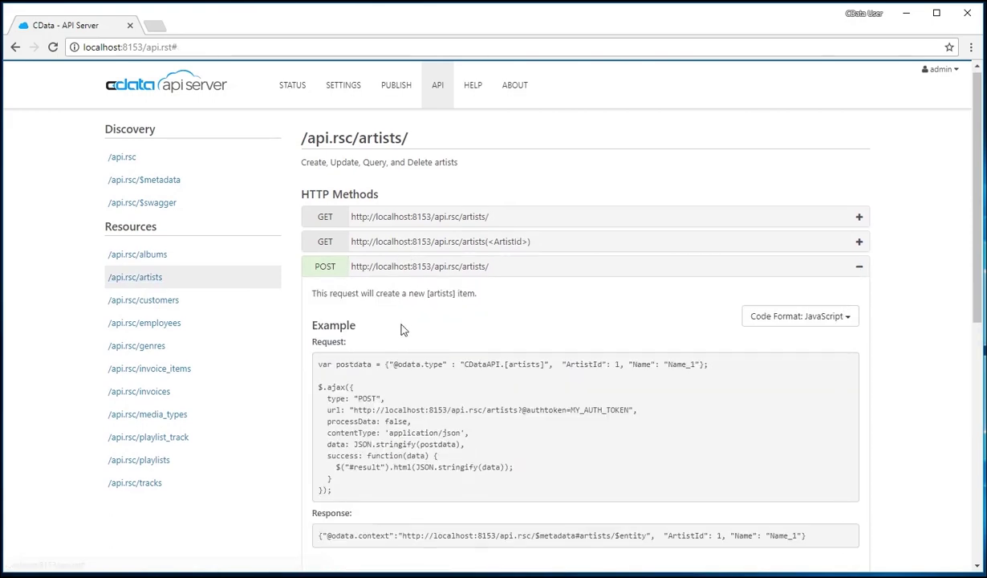
pyautogui.scroll(-1, 386, 311)
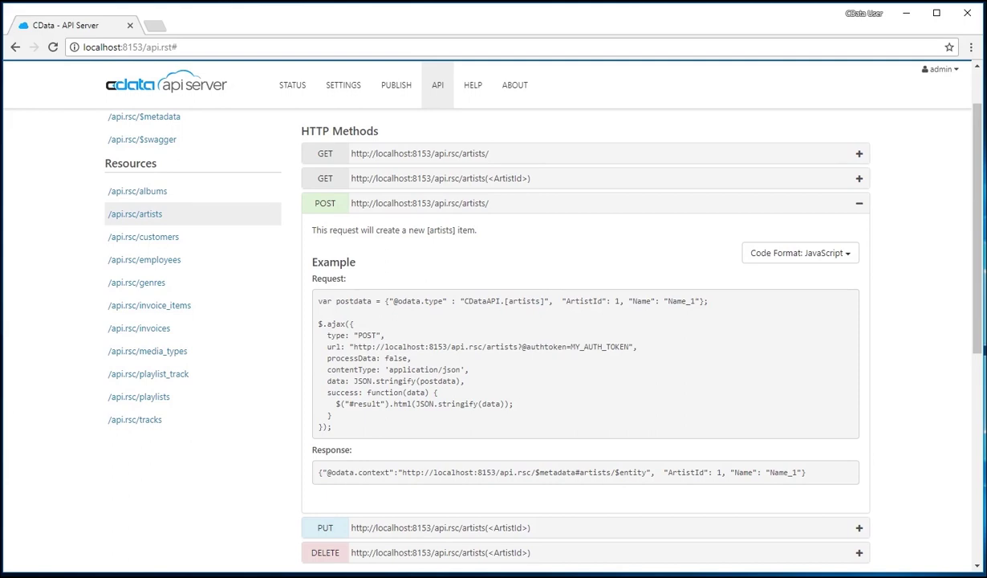
pyautogui.scroll(-1, 314, 451)
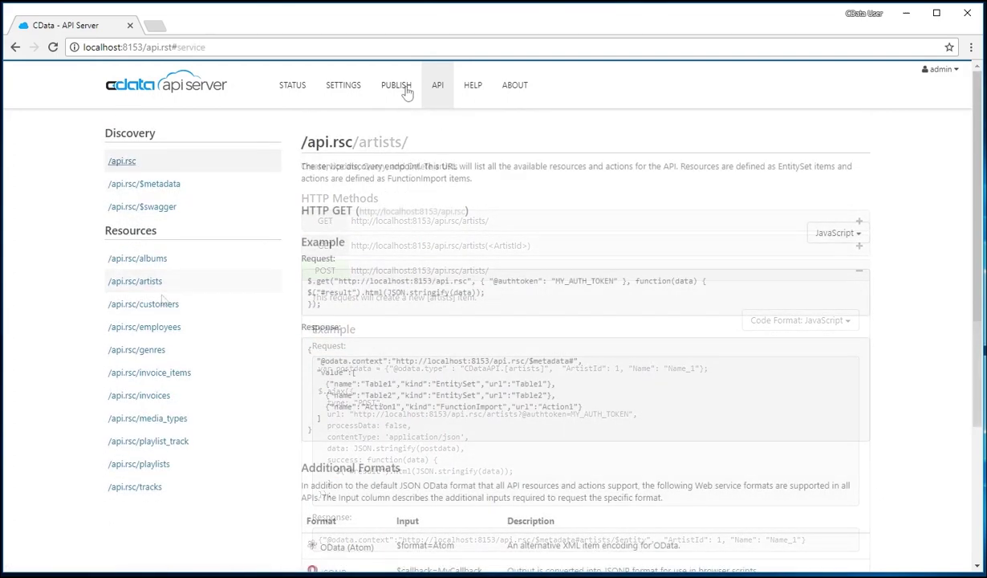
# On the Publish page, keep Windows as platform and File System as publish method
pyautogui.click(397, 88)
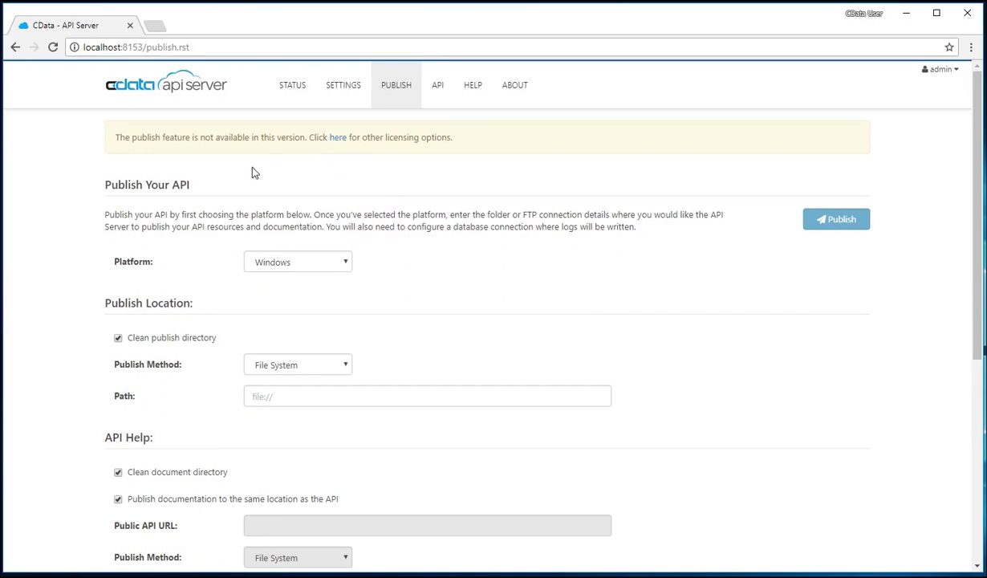
pyautogui.scroll(-1, 121, 192)
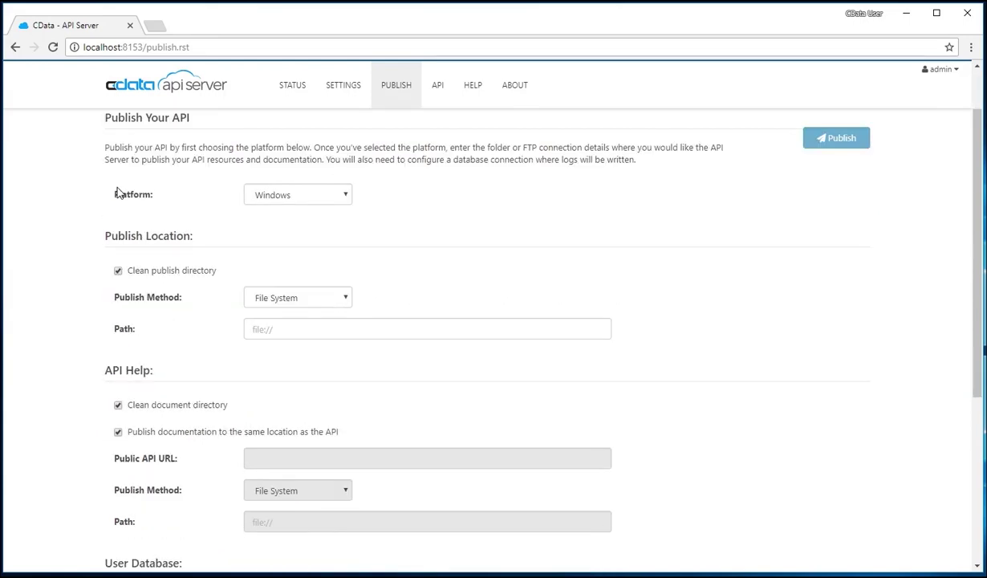
pyautogui.scroll(1, 117, 194)
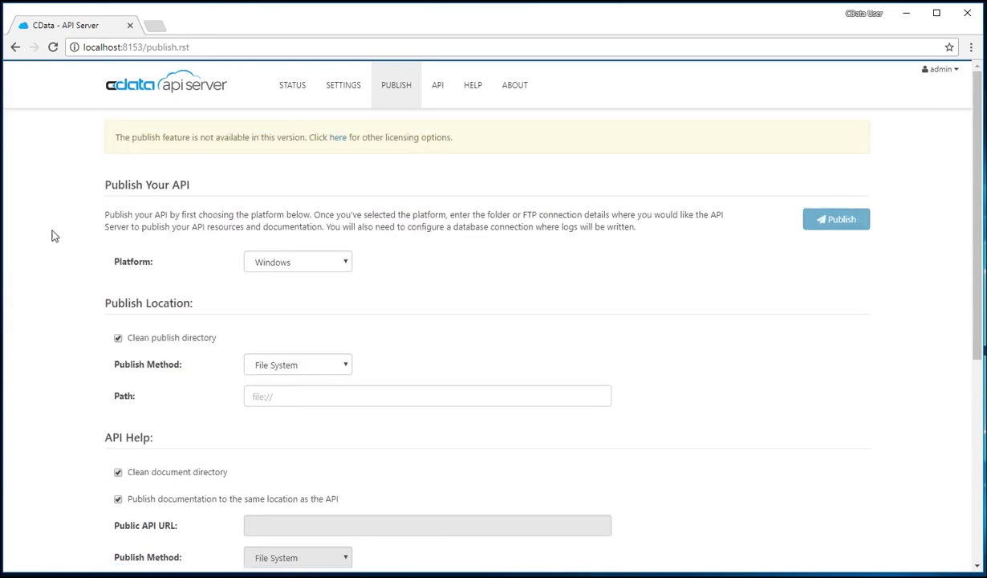
pyautogui.click(326, 268)
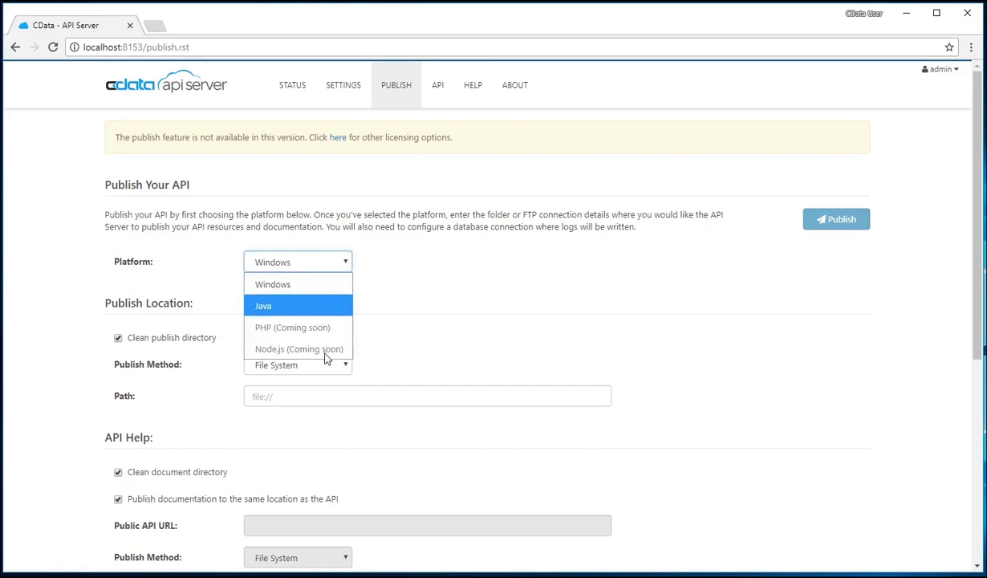
pyautogui.click(317, 285)
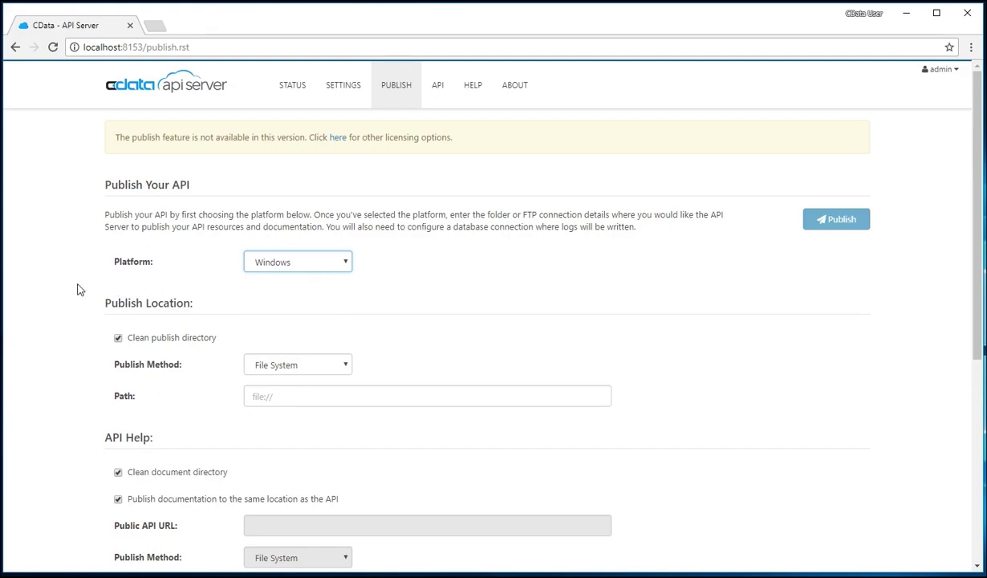
pyautogui.scroll(-1, 78, 289)
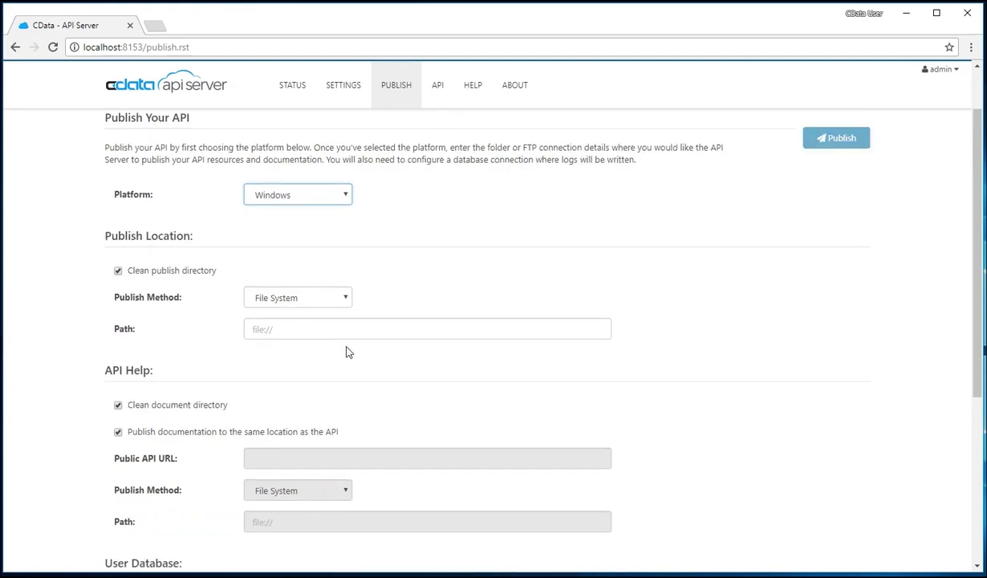
pyautogui.click(322, 294)
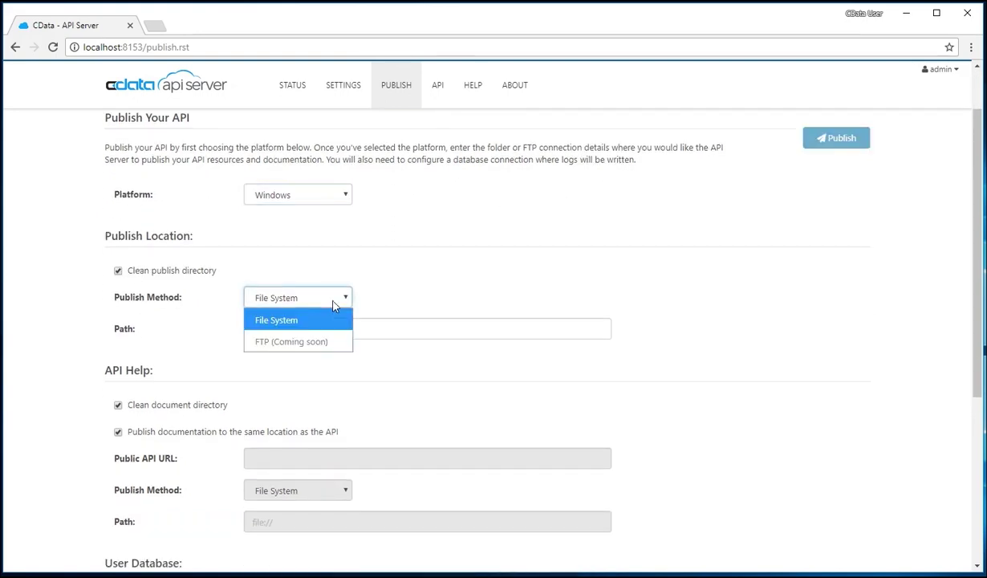
pyautogui.click(325, 321)
# Focus the publish location Path field and scroll through the Publish settings
pyautogui.click(325, 329)
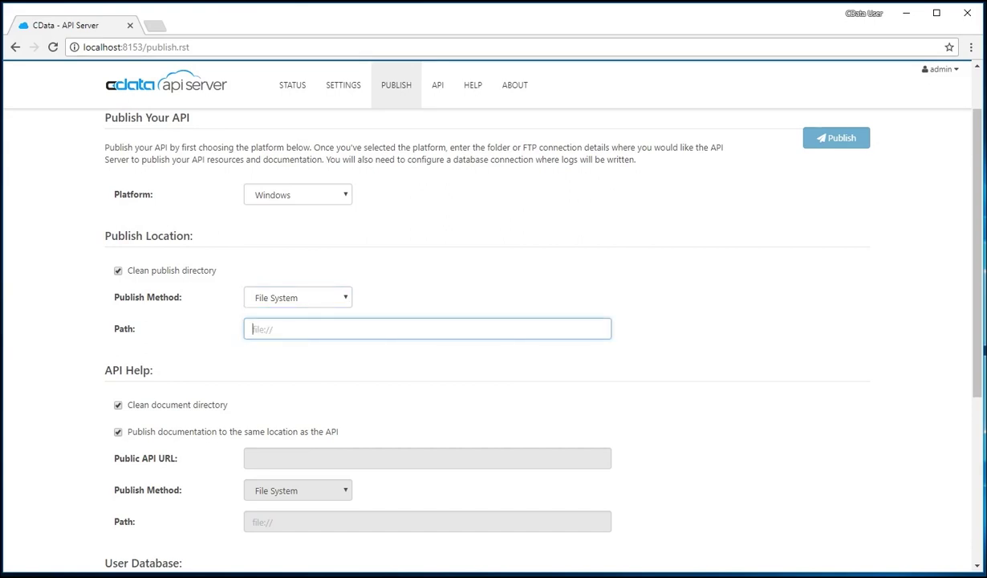
pyautogui.scroll(-3, 160, 341)
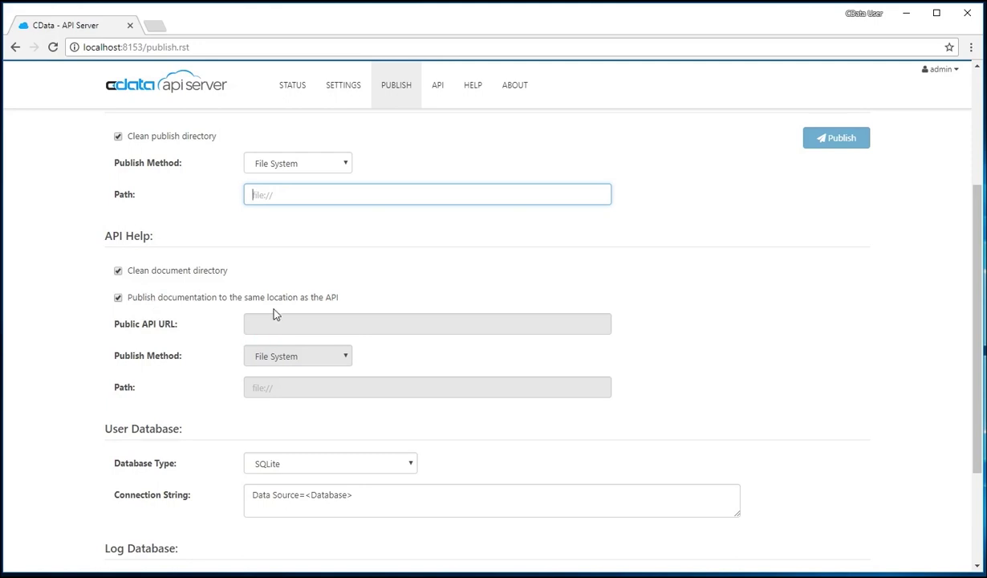
pyautogui.scroll(-3, 65, 346)
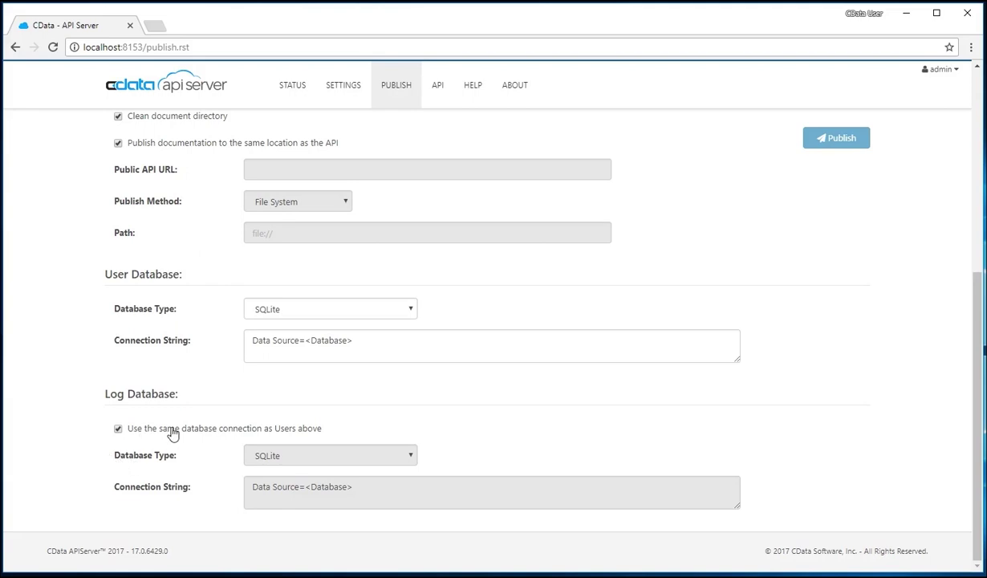
pyautogui.scroll(5, 313, 432)
pyautogui.click(452, 398)
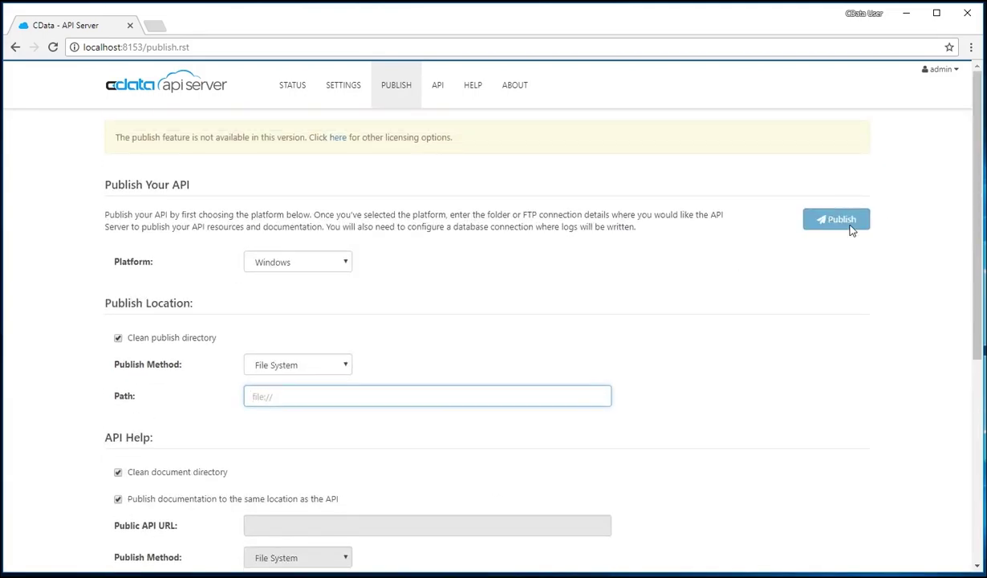